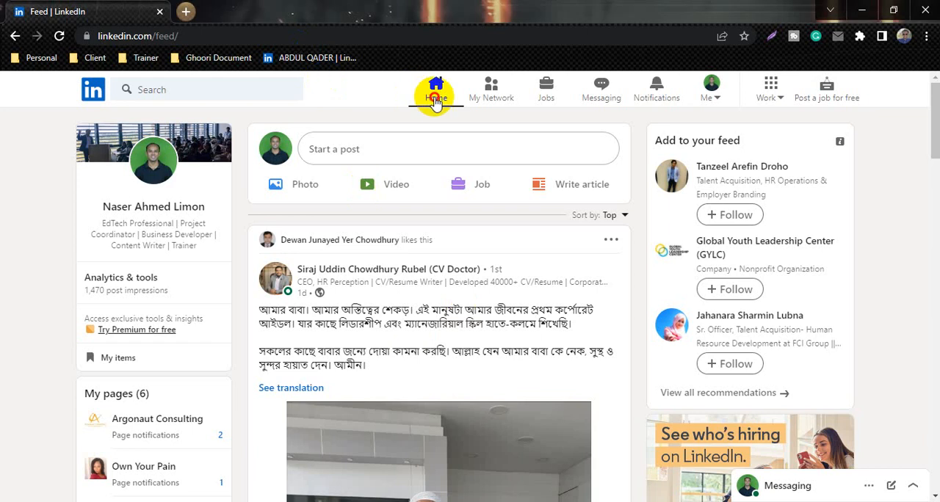
# Start creating a LinkedIn company page and choose Company as the page type
pyautogui.click(436, 96)
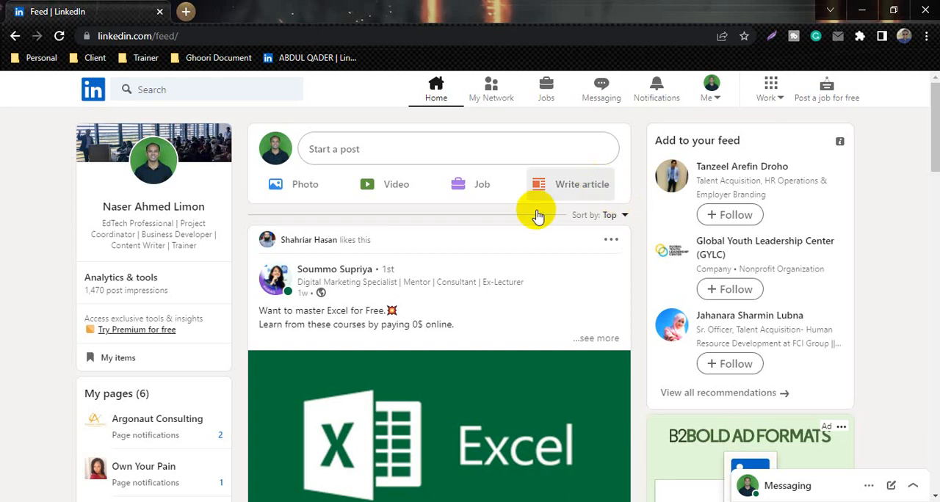
pyautogui.click(770, 91)
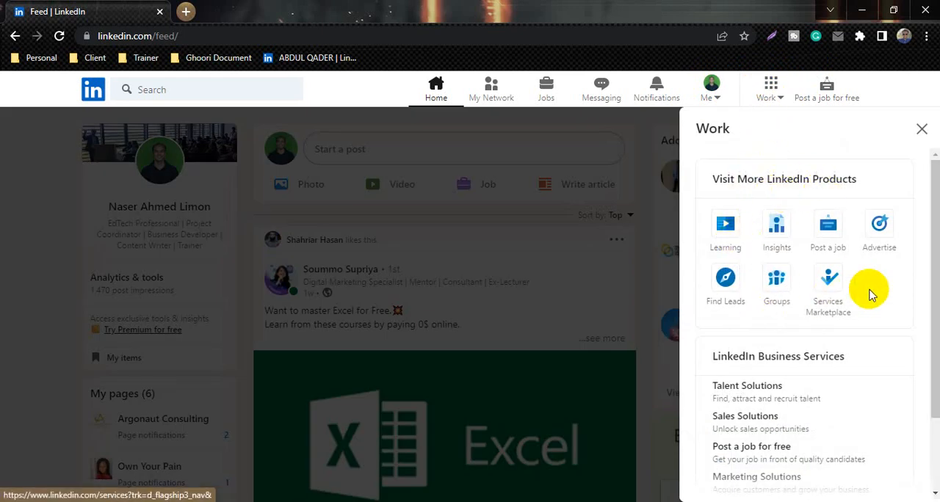
pyautogui.scroll(-2, 749, 307)
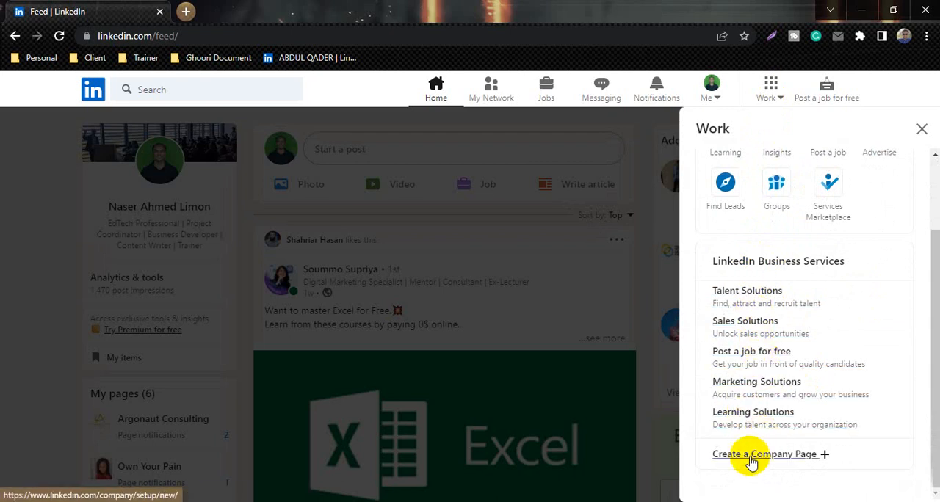
pyautogui.click(791, 467)
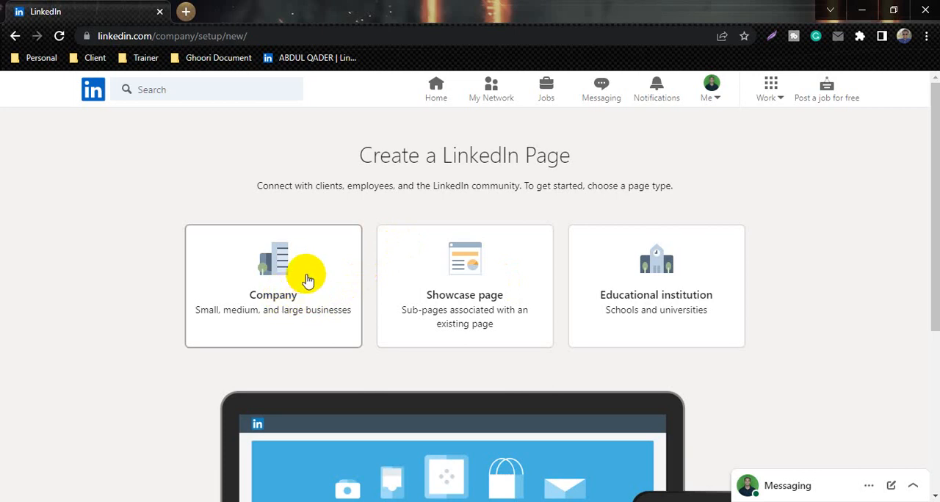
pyautogui.click(261, 282)
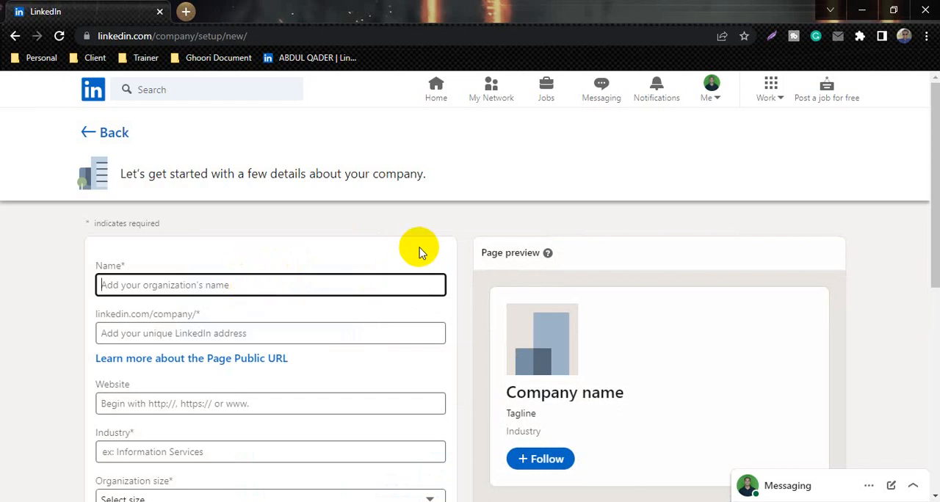
pyautogui.write('C')
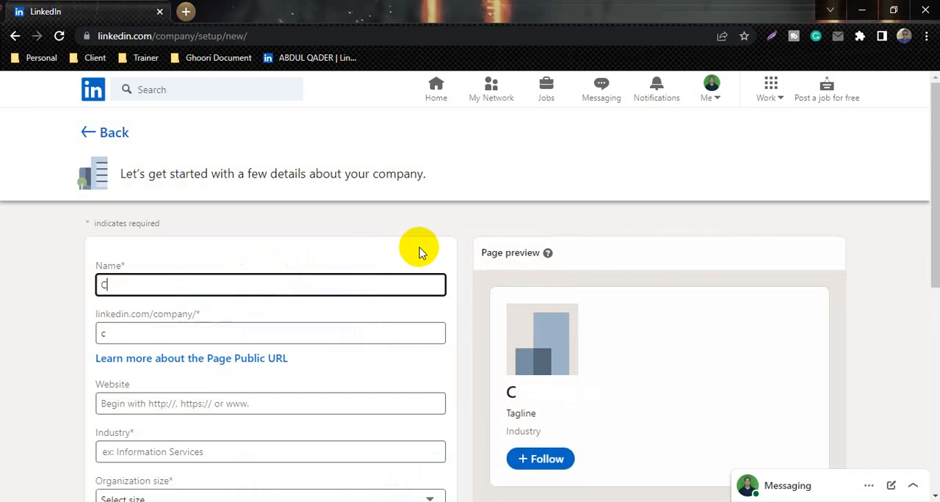
pyautogui.write('ompany Name')
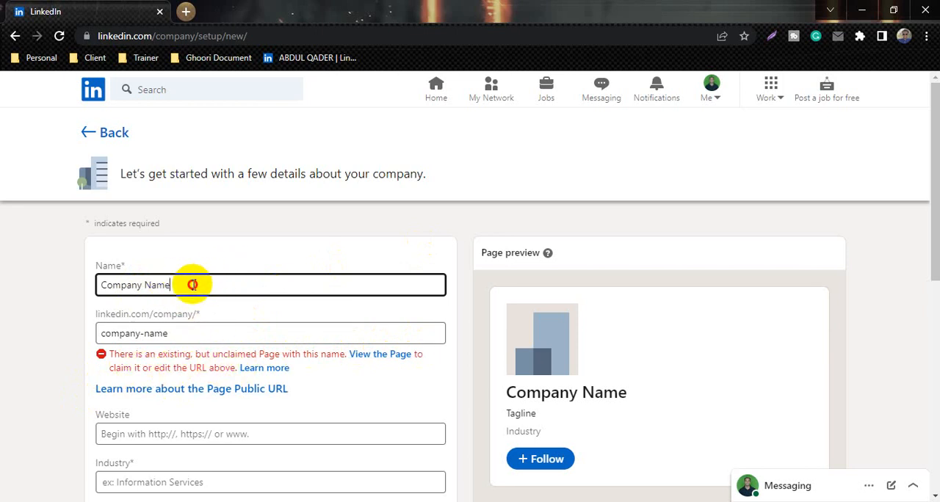
pyautogui.moveTo(192, 285); pyautogui.dragTo(100, 294)
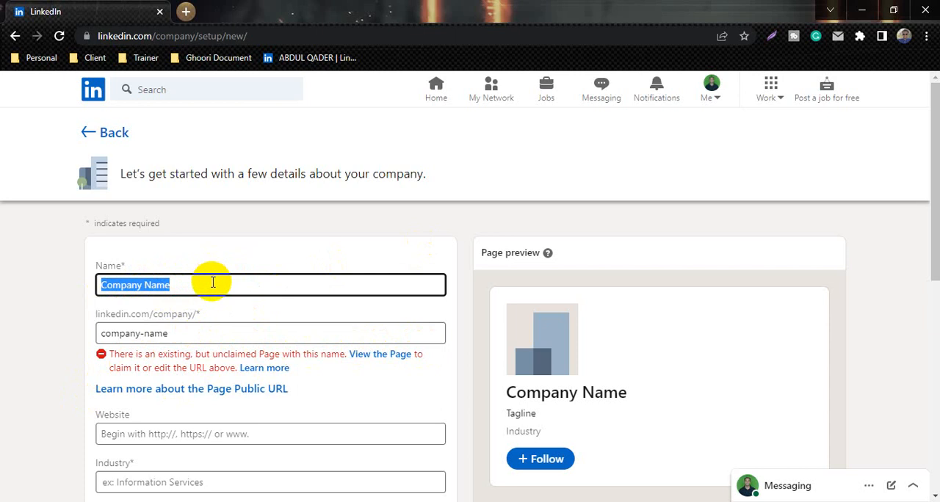
pyautogui.press('BackSpace')
pyautogui.write('Orion')
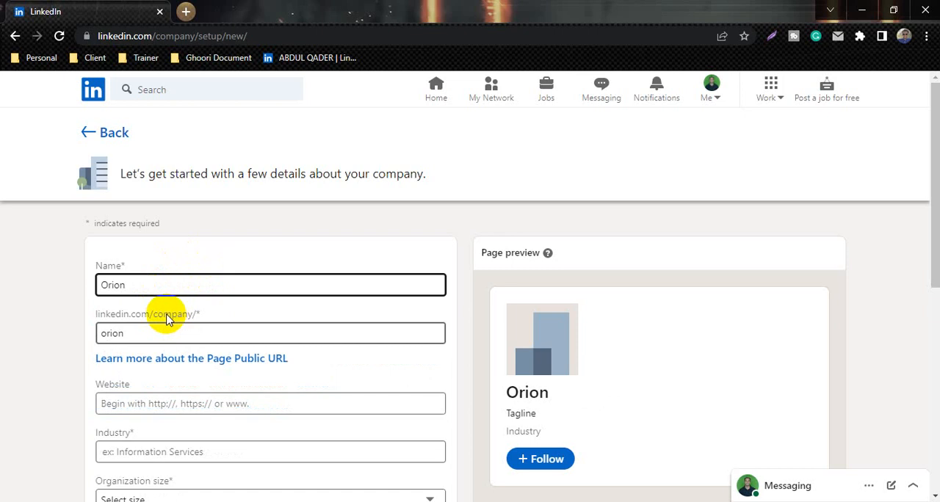
pyautogui.scroll(-2, 193, 298)
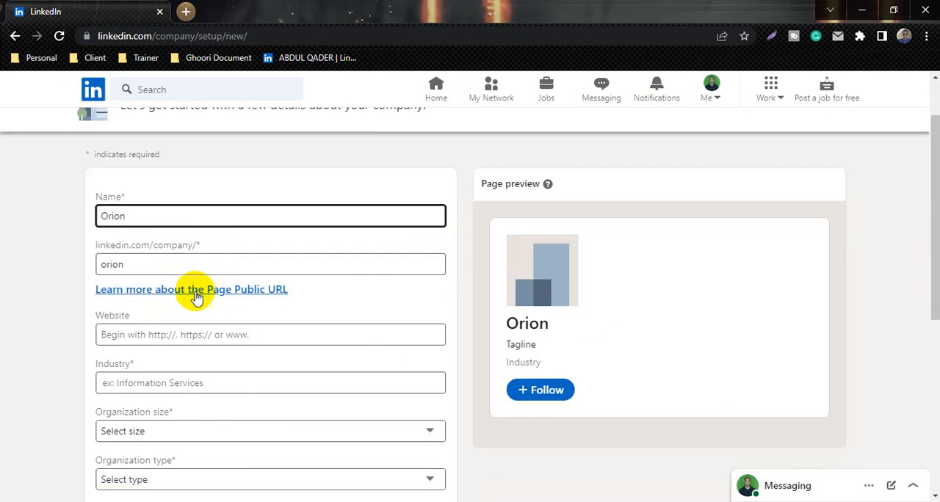
pyautogui.click(227, 265)
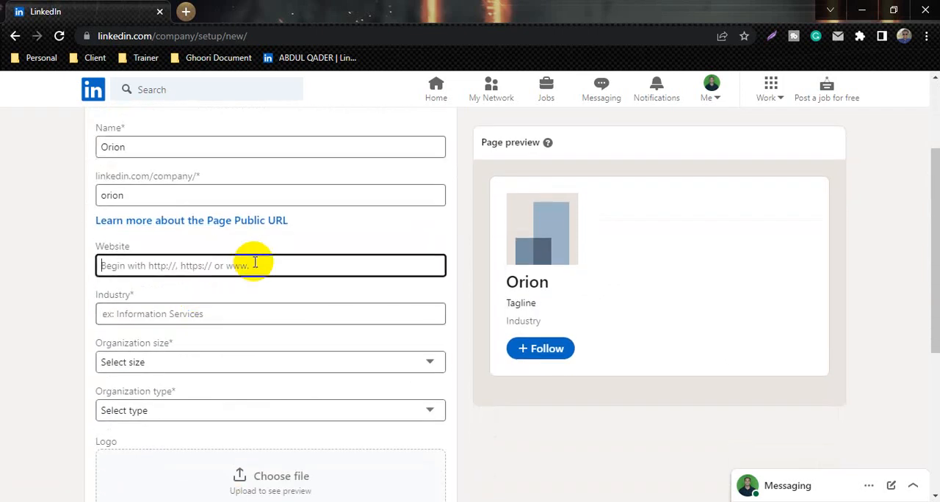
pyautogui.write('www.orion.com')
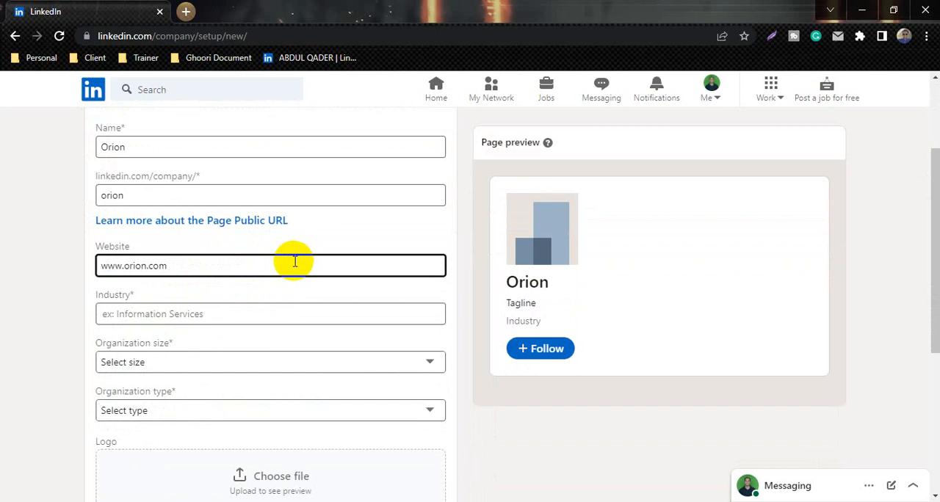
# Try to enter IT Services as the organization's industry
pyautogui.click(227, 313)
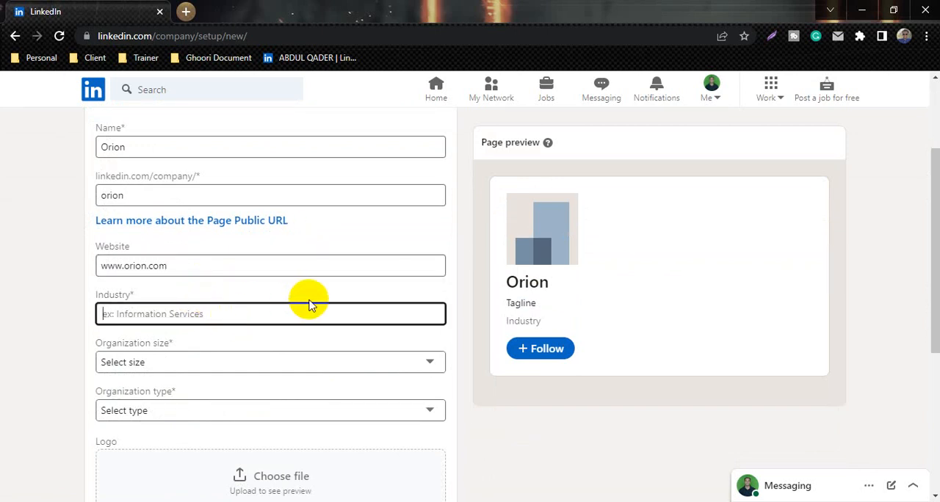
pyautogui.write('Co')
pyautogui.press('BackSpace')
pyautogui.press('BackSpace')
pyautogui.write('IT Services')
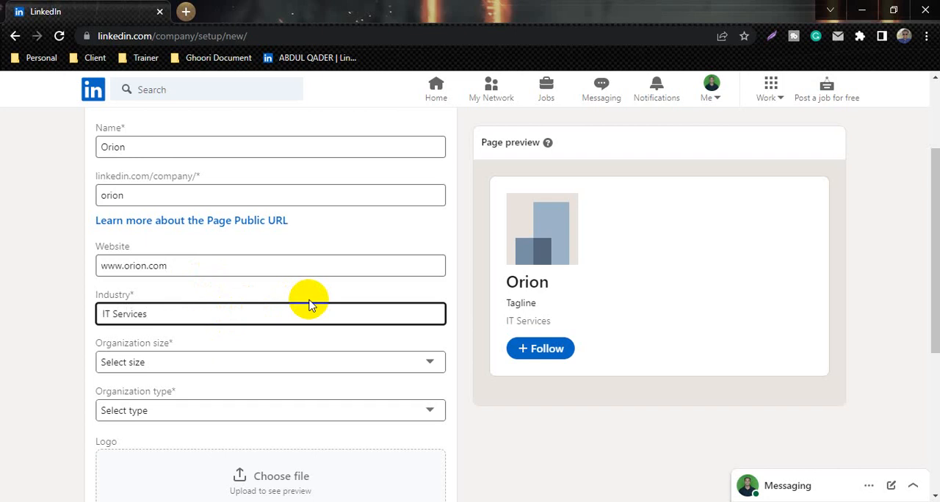
# Set the organization size to 2–10 employees
pyautogui.click(229, 362)
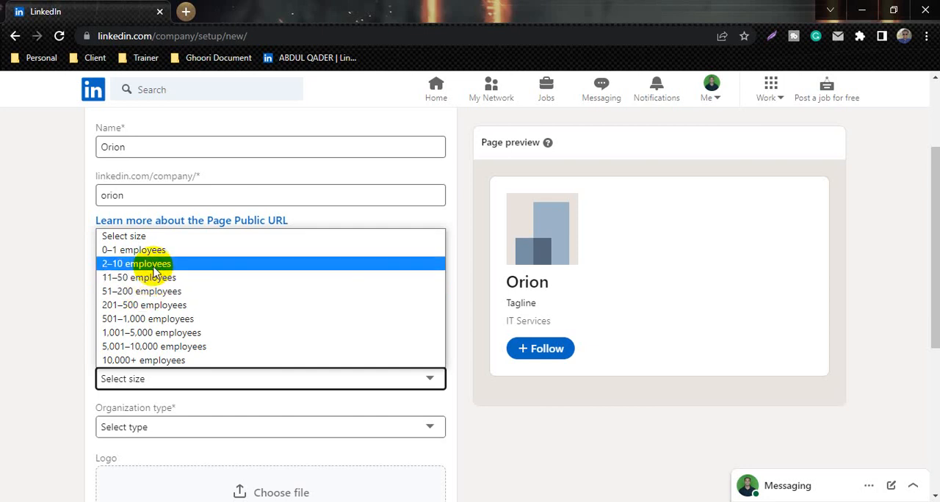
pyautogui.click(158, 268)
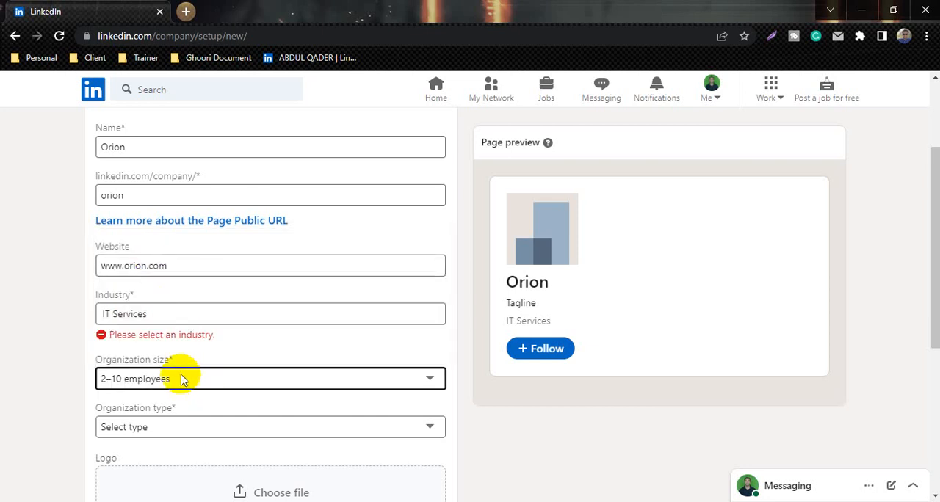
# Try to bring up industry suggestions by clearing the industry and re-entering IT
pyautogui.click(197, 314)
pyautogui.moveTo(168, 313); pyautogui.dragTo(85, 319)
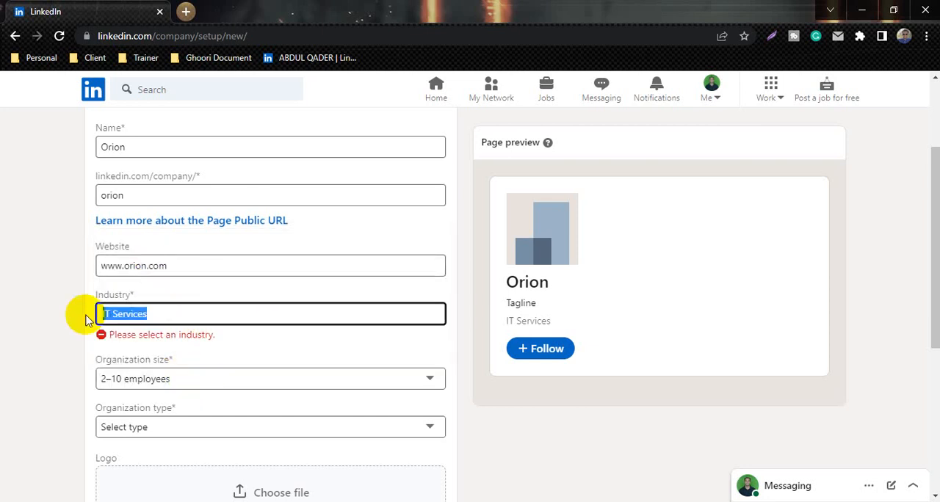
pyautogui.press('BackSpace')
pyautogui.write('IT')
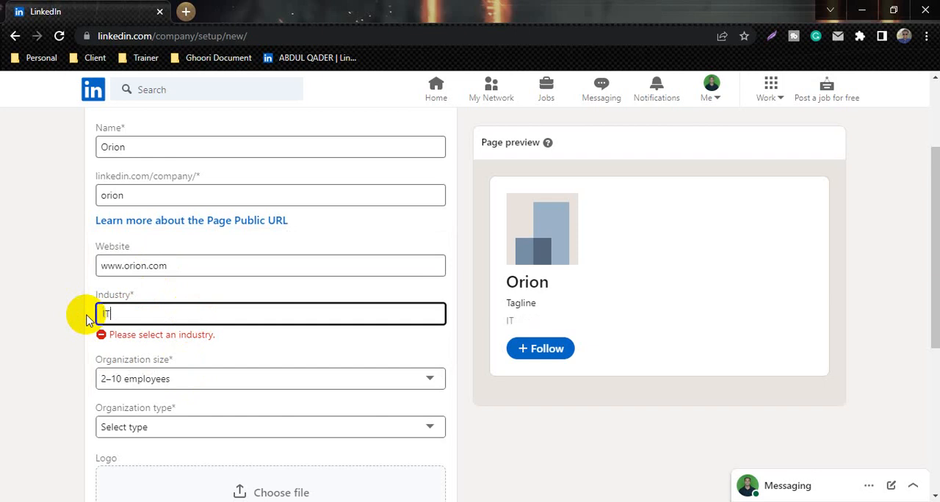
pyautogui.click(52, 314)
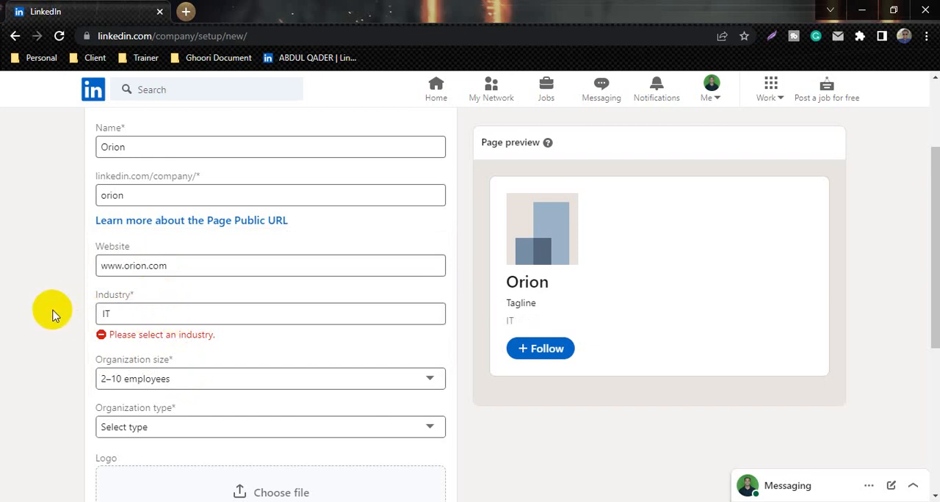
pyautogui.click(137, 313)
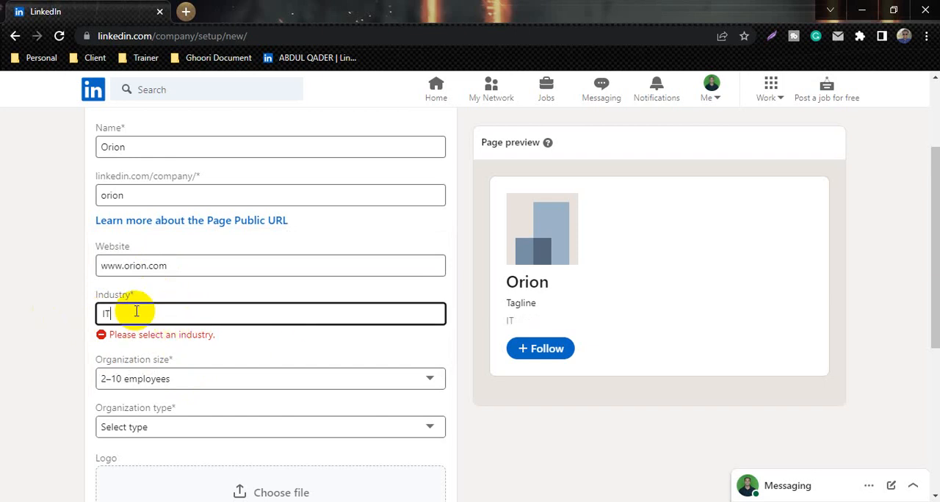
pyautogui.click(47, 331)
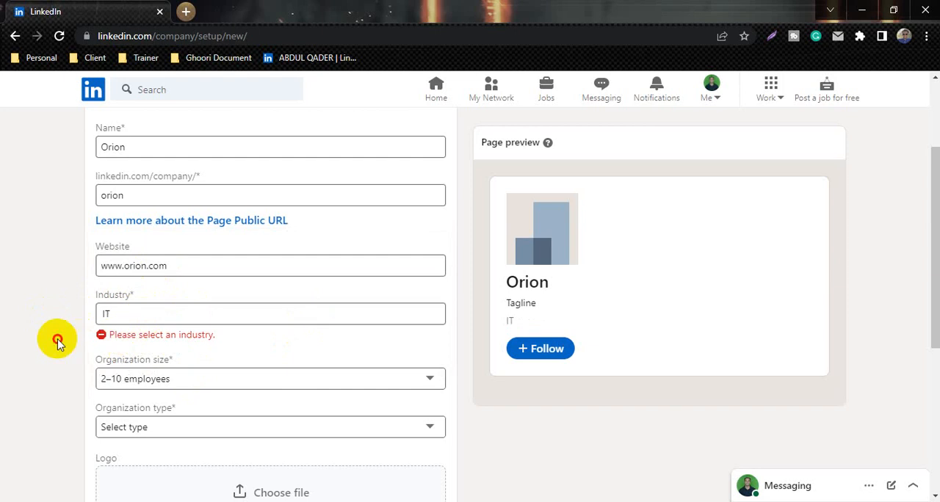
pyautogui.moveTo(155, 311); pyautogui.dragTo(61, 319)
pyautogui.press('BackSpace')
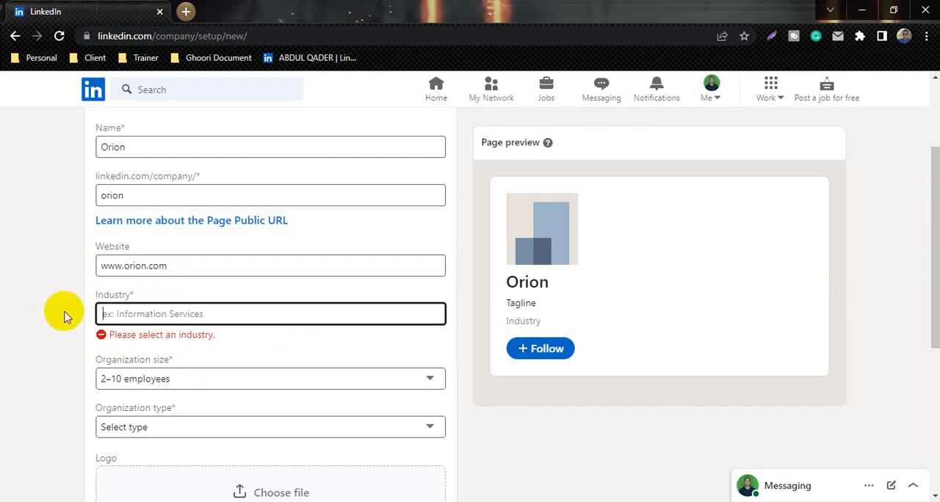
pyautogui.write('IT')
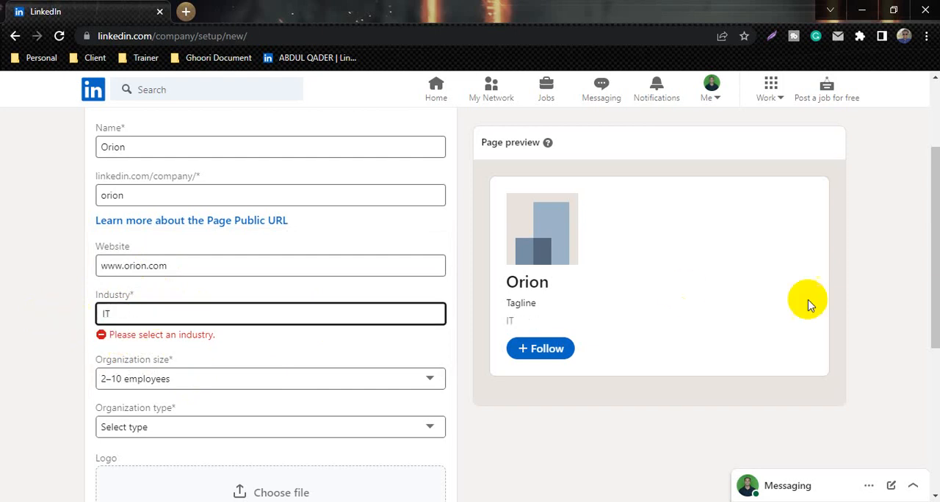
# Connect the computer to the first secured Wi-Fi network in the list and return to the page form
pyautogui.click(770, 501)
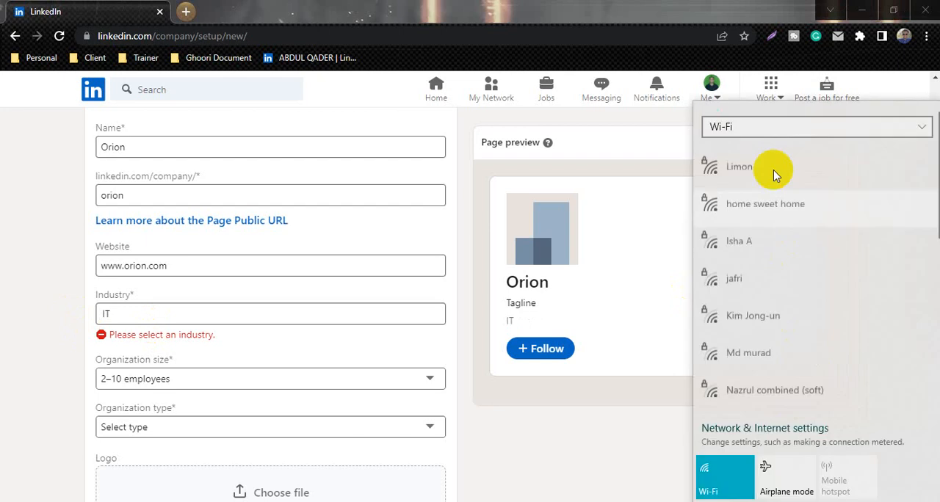
pyautogui.click(772, 170)
pyautogui.click(834, 221)
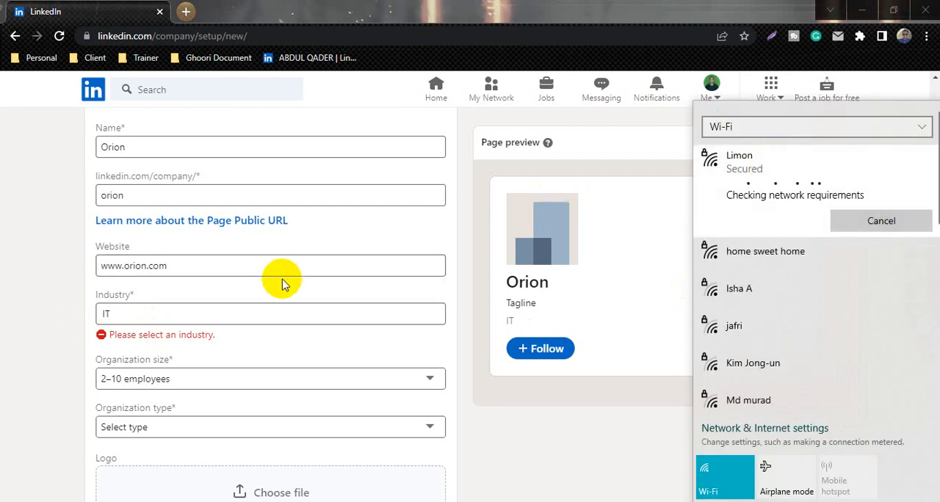
pyautogui.click(460, 275)
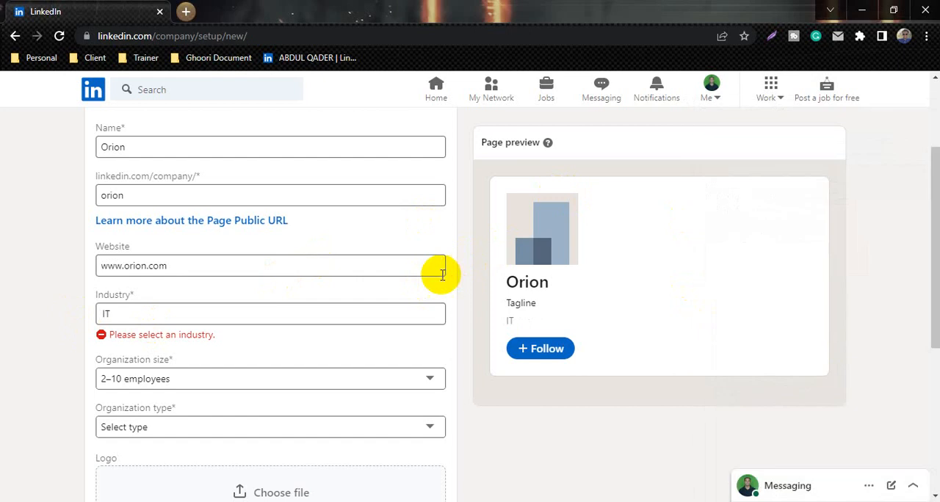
# Replace the industry text with IT and select IT Services and IT Consulting from the suggestions
pyautogui.click(161, 314)
pyautogui.moveTo(161, 314); pyautogui.dragTo(86, 314)
pyautogui.write('IT')
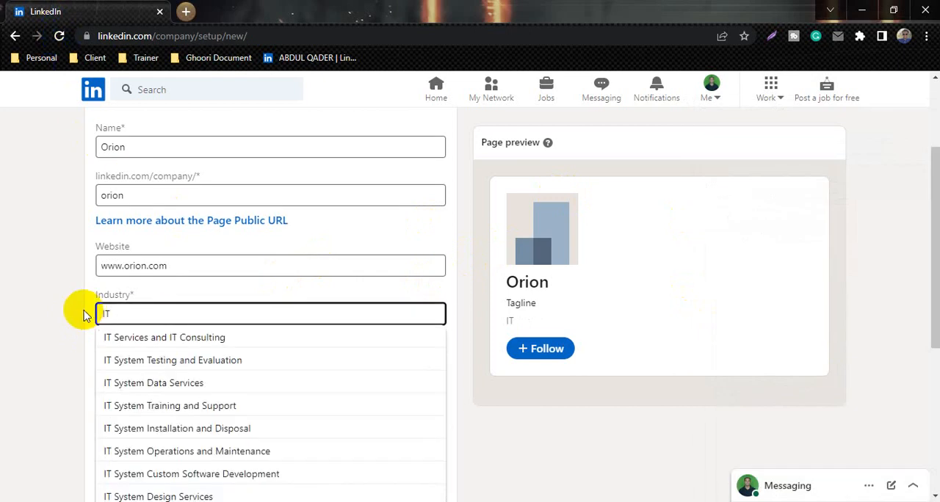
pyautogui.click(151, 337)
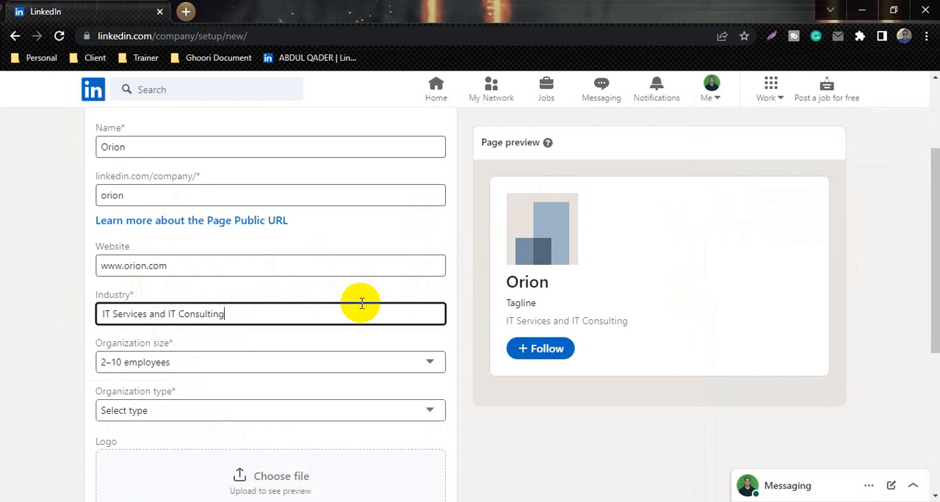
# Set the organization type to Privately held
pyautogui.scroll(-1, 362, 304)
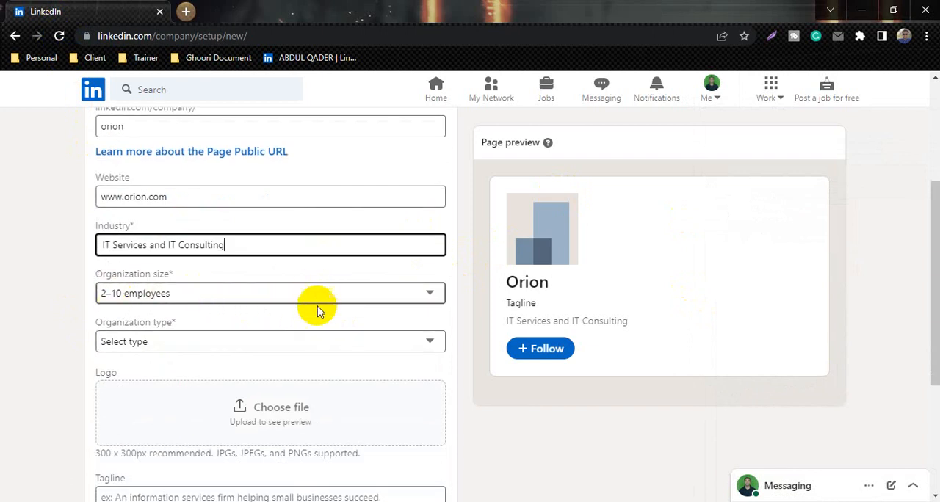
pyautogui.scroll(-1, 248, 330)
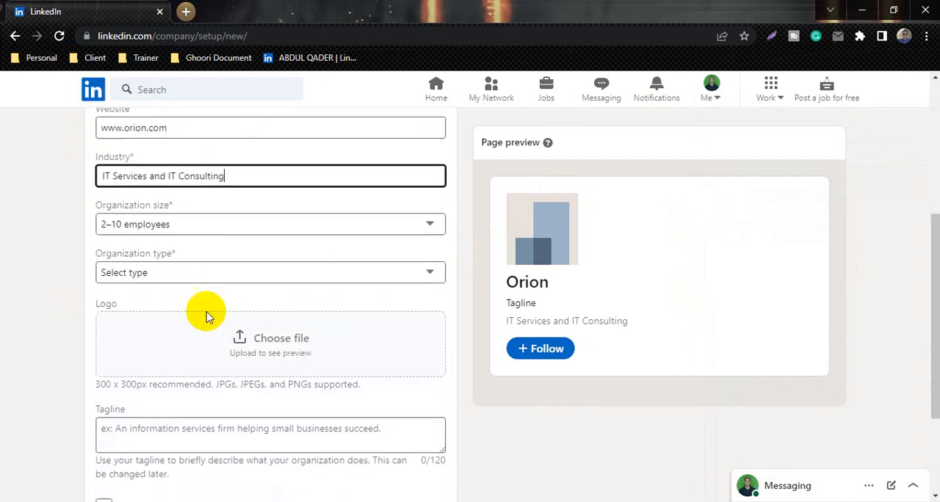
pyautogui.click(221, 274)
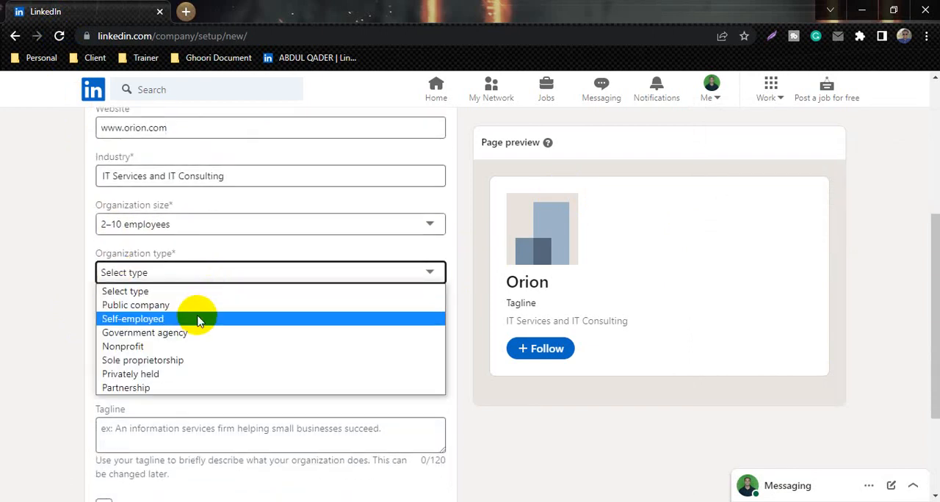
pyautogui.click(150, 375)
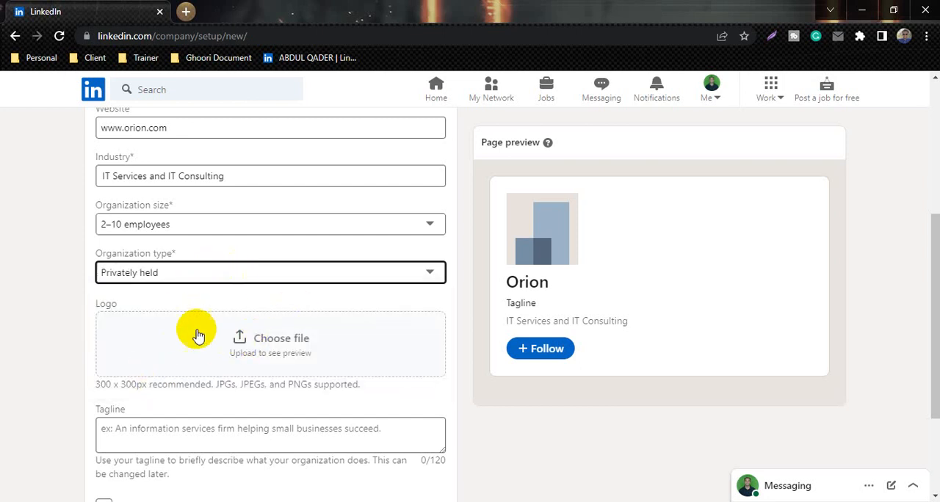
pyautogui.click(248, 351)
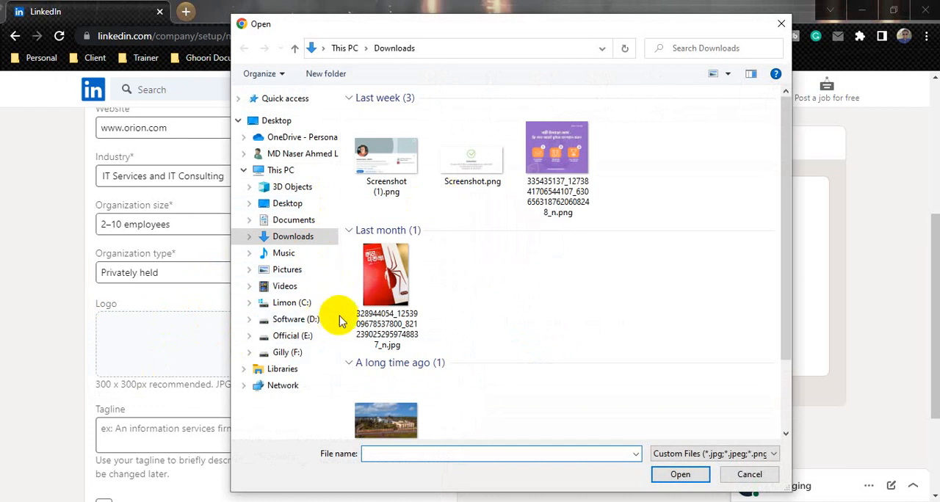
pyautogui.scroll(-1, 352, 316)
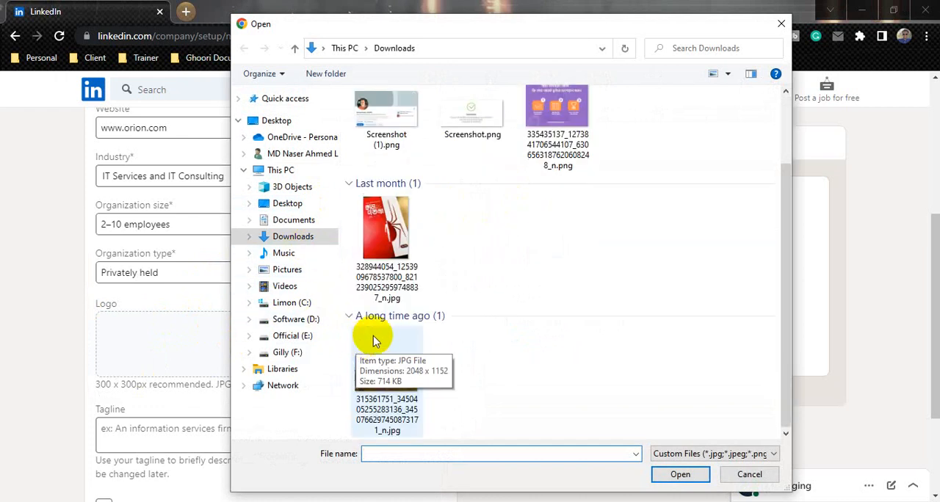
pyautogui.doubleClick(386, 363)
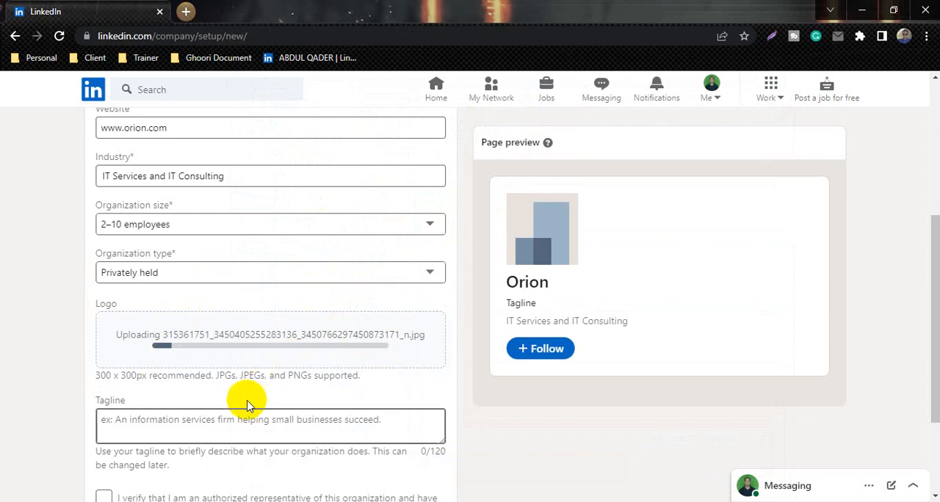
# Confirm being an authorized representative of the organization and agreeing to the Pages terms, and review the filled-in form
pyautogui.scroll(-1, 250, 397)
pyautogui.click(257, 332)
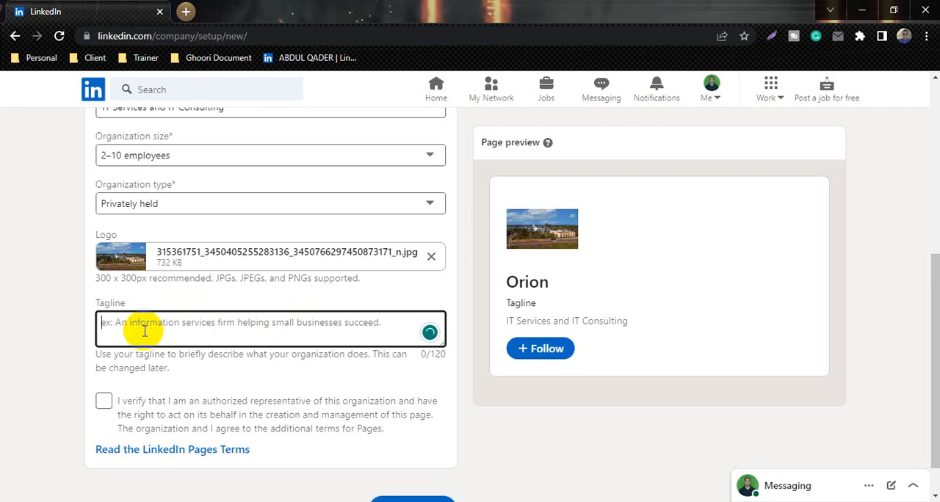
pyautogui.scroll(-1, 169, 388)
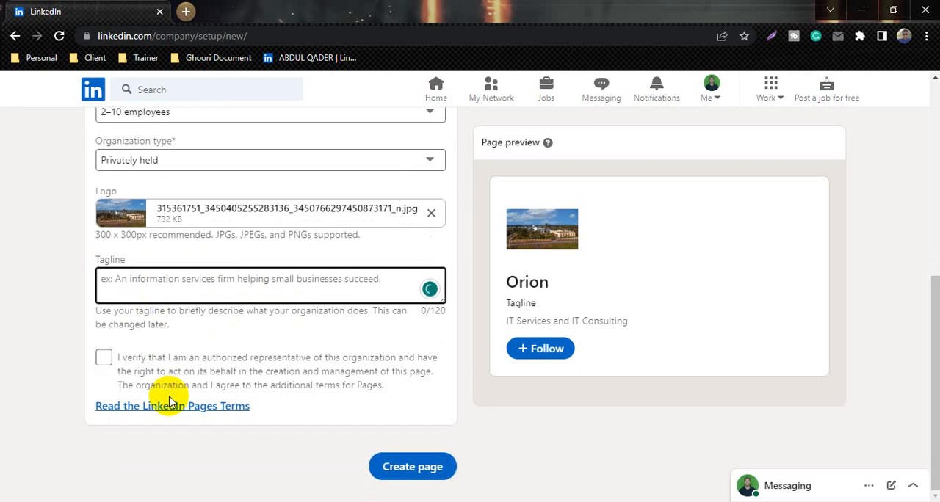
pyautogui.click(104, 358)
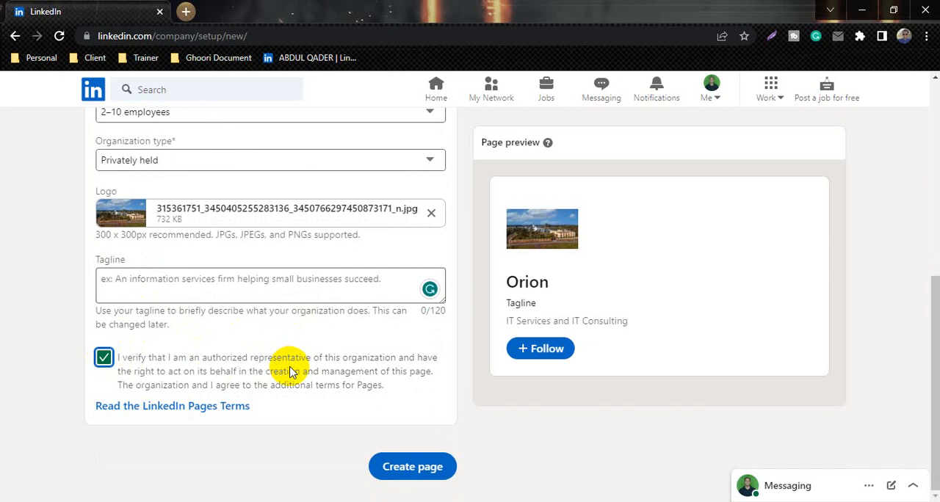
pyautogui.scroll(5, 461, 253)
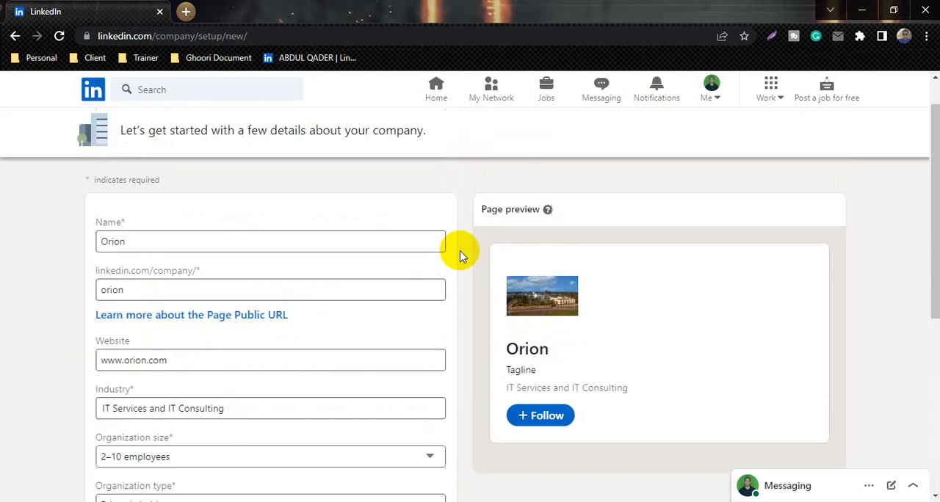
pyautogui.scroll(-5, 441, 269)
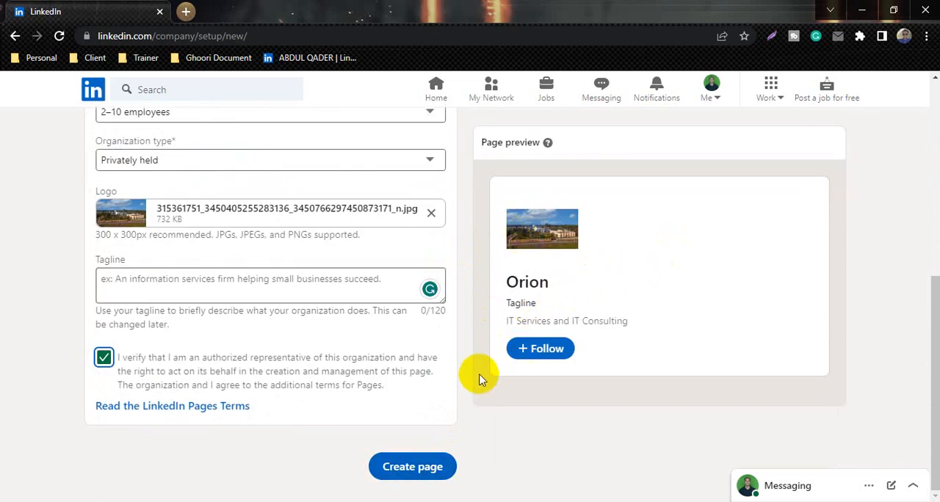
# Open the admin view of the existing Hachiko's Den company page from the account's managed companies
pyautogui.click(719, 98)
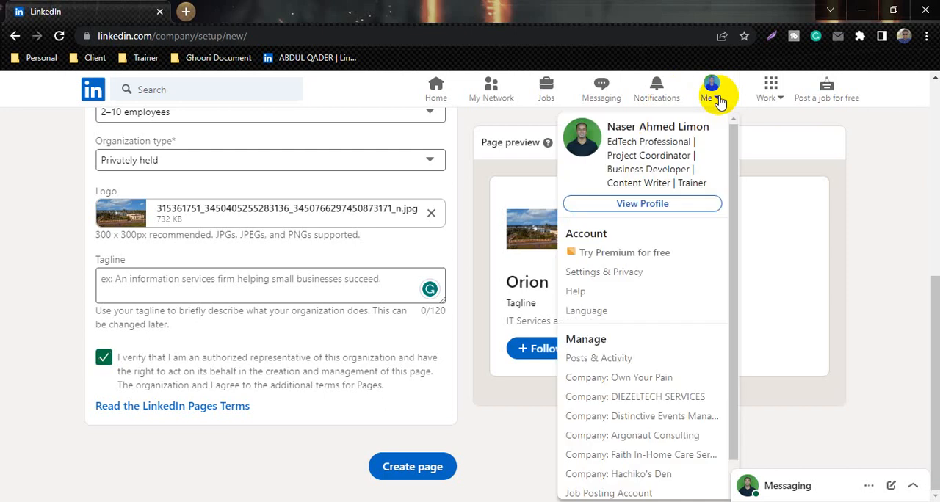
pyautogui.scroll(-1, 657, 322)
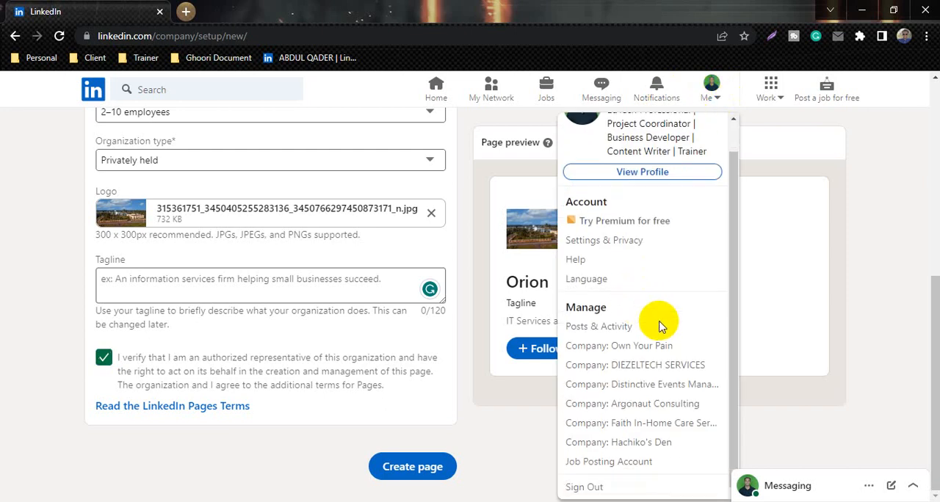
pyautogui.click(632, 444)
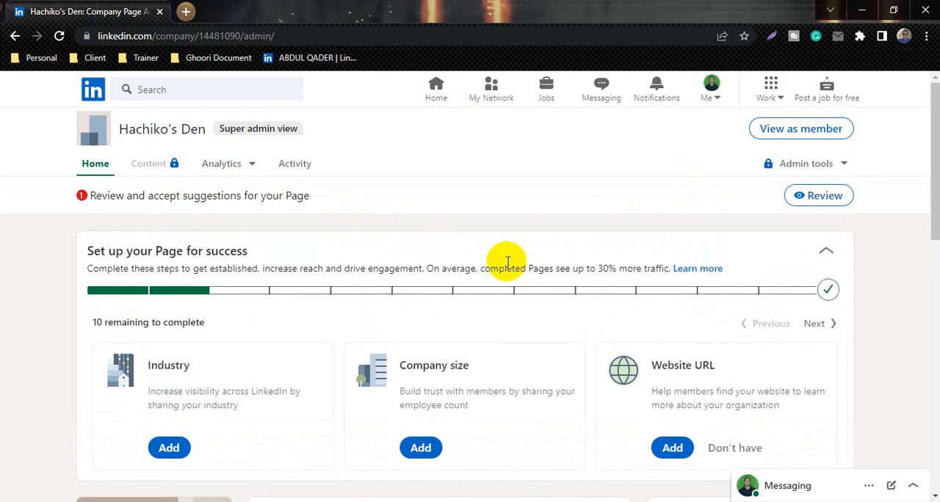
# Look over the Hachiko's Den page dashboard and open the page for editing
pyautogui.scroll(-4, 487, 322)
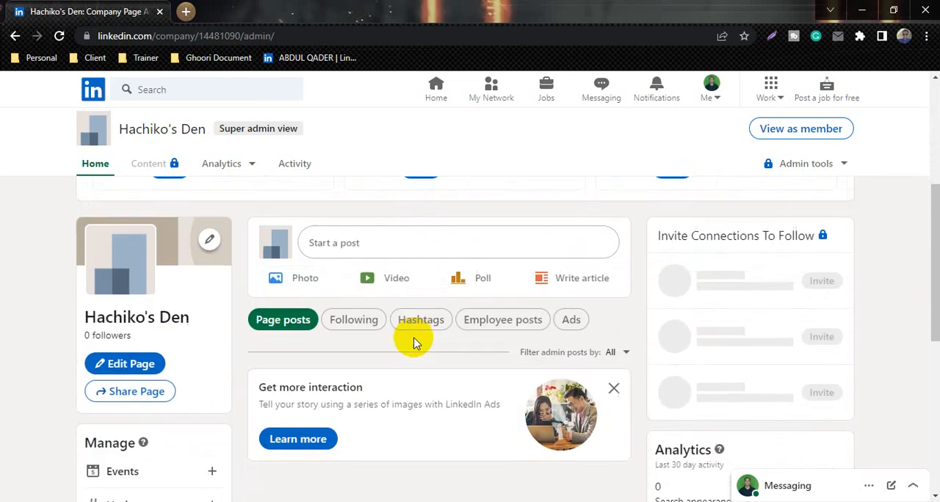
pyautogui.scroll(4, 414, 343)
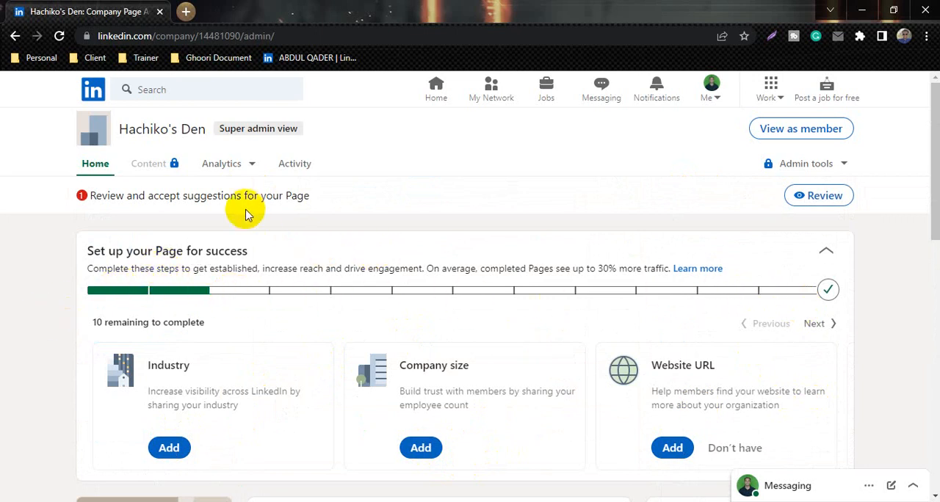
pyautogui.scroll(-8, 387, 352)
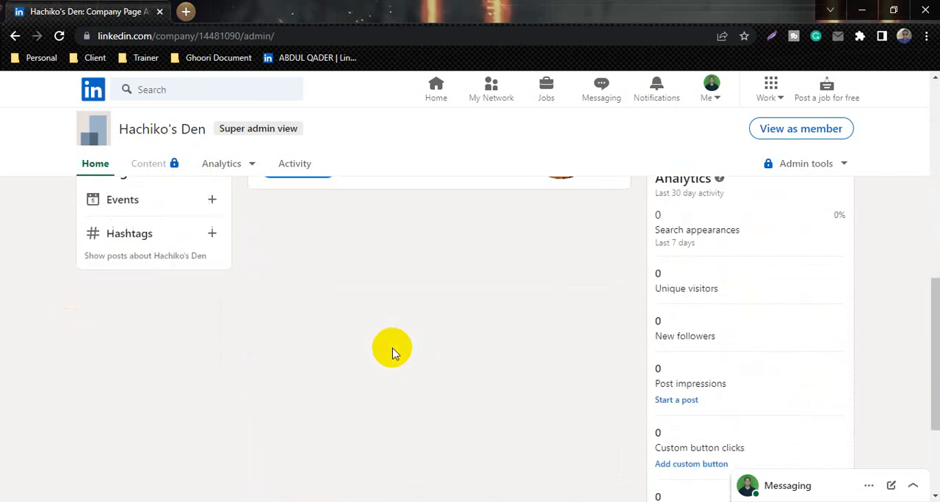
pyautogui.scroll(5, 388, 347)
pyautogui.scroll(-2, 391, 350)
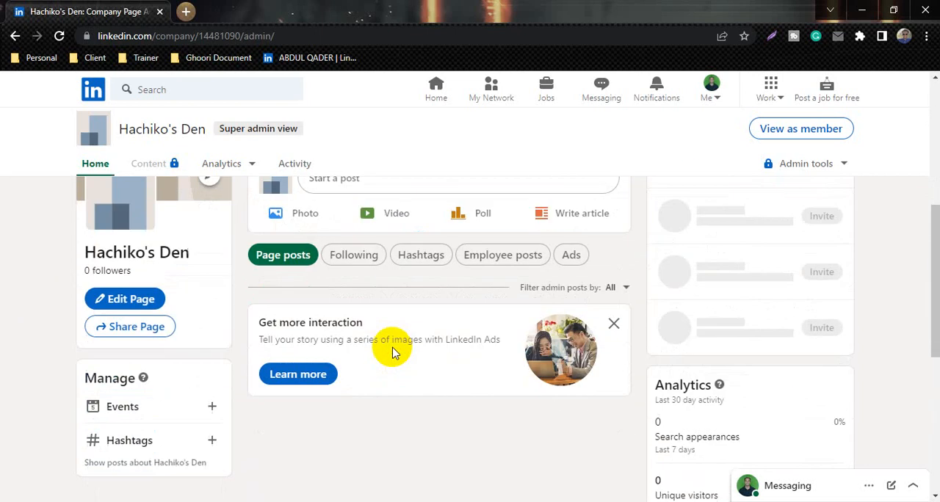
pyautogui.click(132, 300)
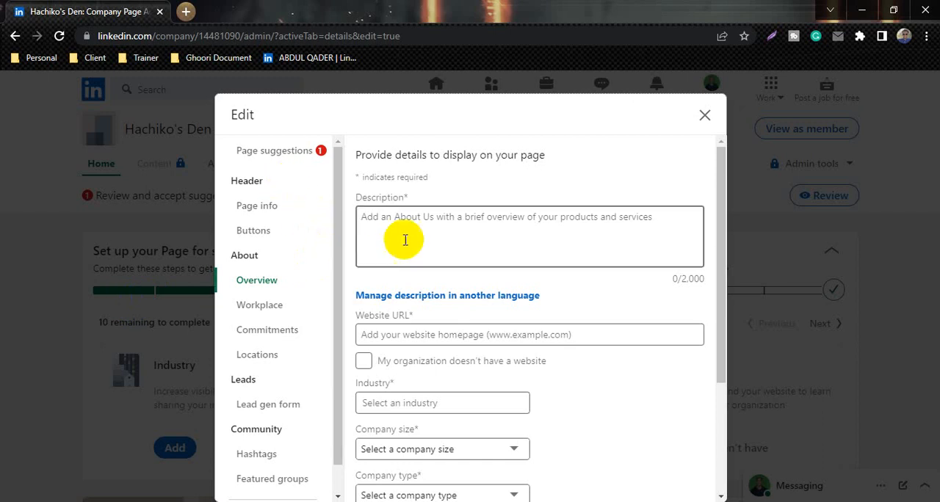
# Examine the description in the Overview section and the logo, name, public URL and tagline in the Page info section
pyautogui.click(439, 222)
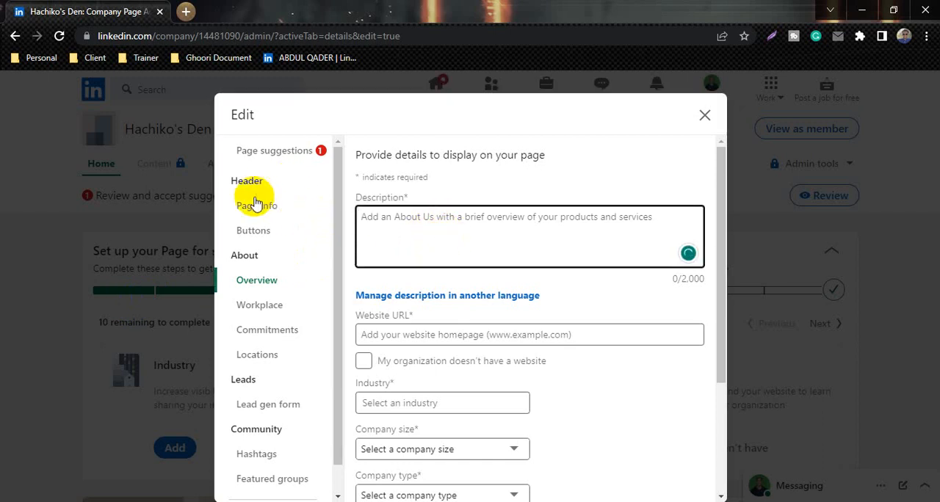
pyautogui.click(277, 211)
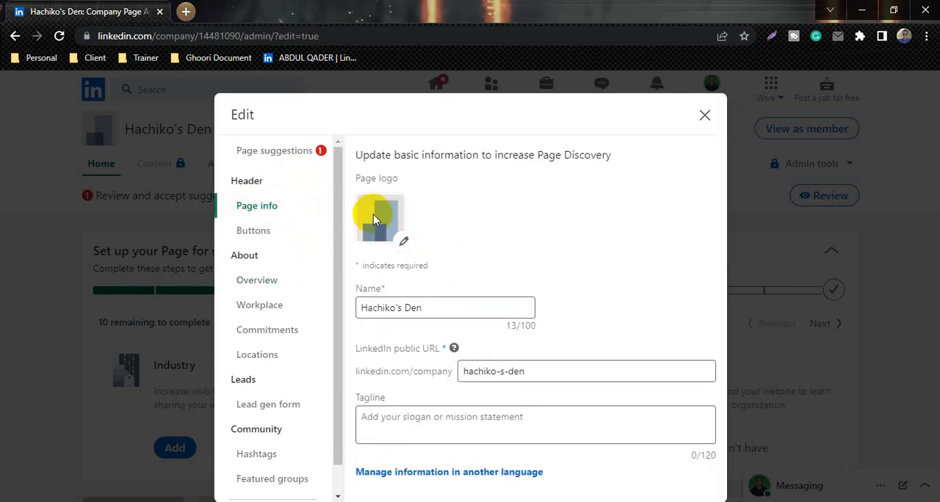
pyautogui.click(416, 418)
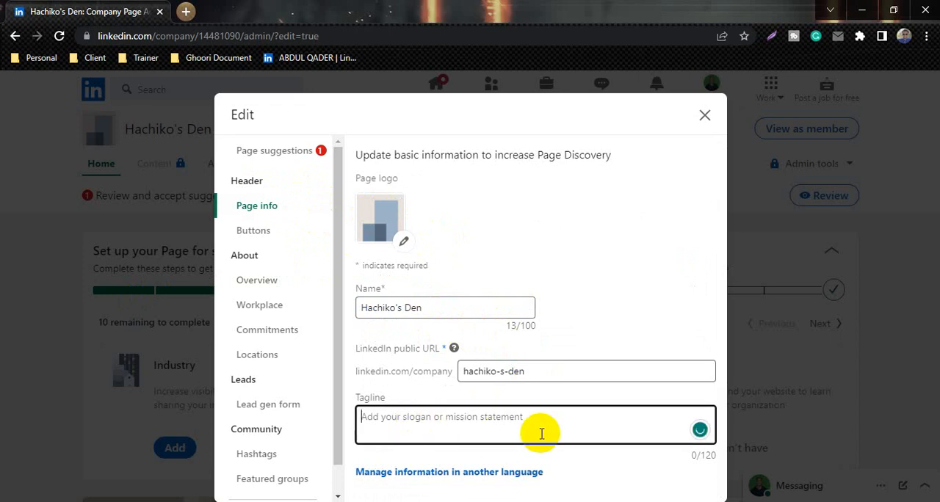
# Turn on the custom button for the page and set its name to Contact us
pyautogui.click(254, 231)
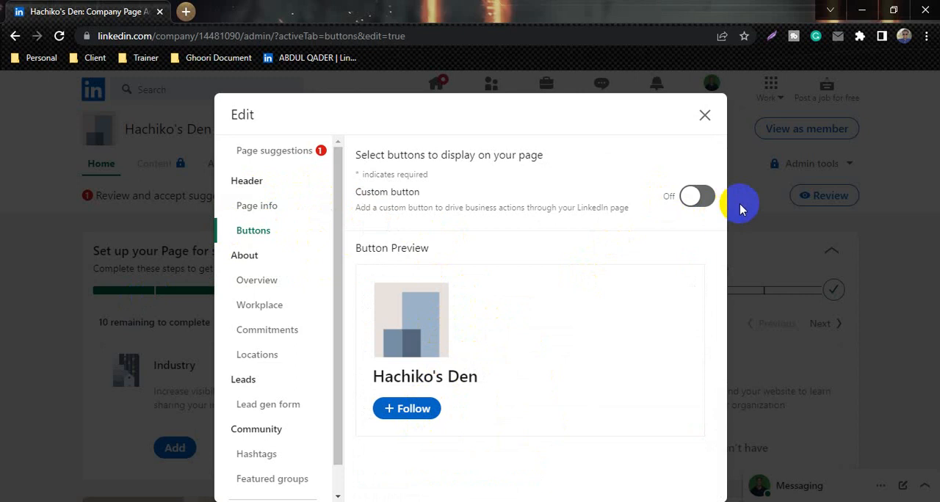
pyautogui.click(707, 197)
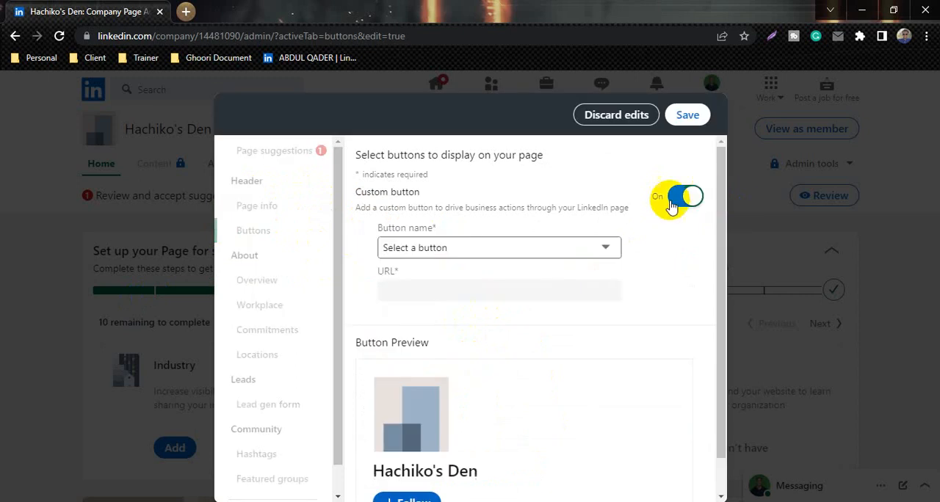
pyautogui.click(539, 250)
pyautogui.click(483, 280)
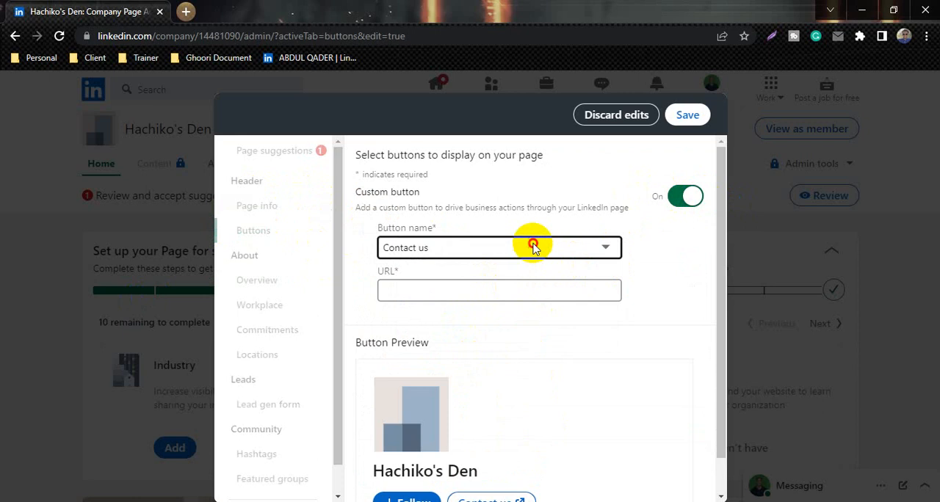
# Try Register and Learn more as the custom button name, set it back to Contact us, and open its URL for entry
pyautogui.click(534, 247)
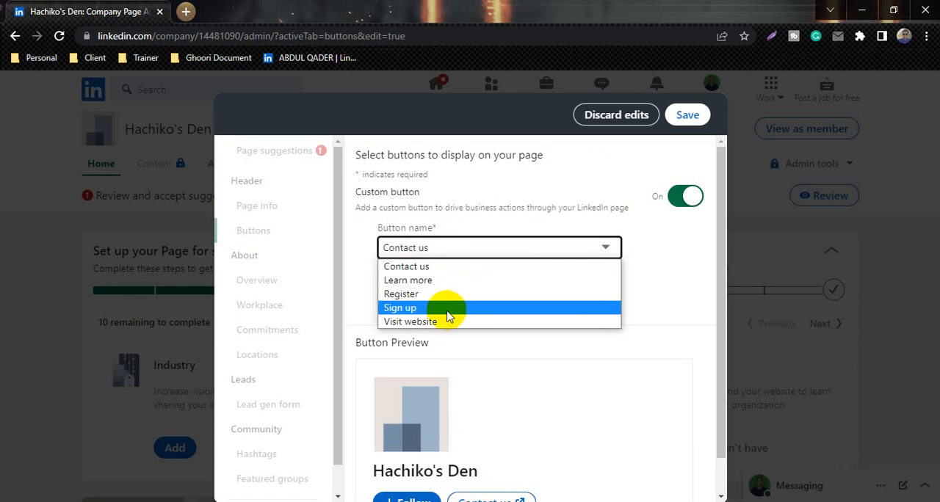
pyautogui.click(441, 294)
pyautogui.click(463, 251)
pyautogui.click(461, 280)
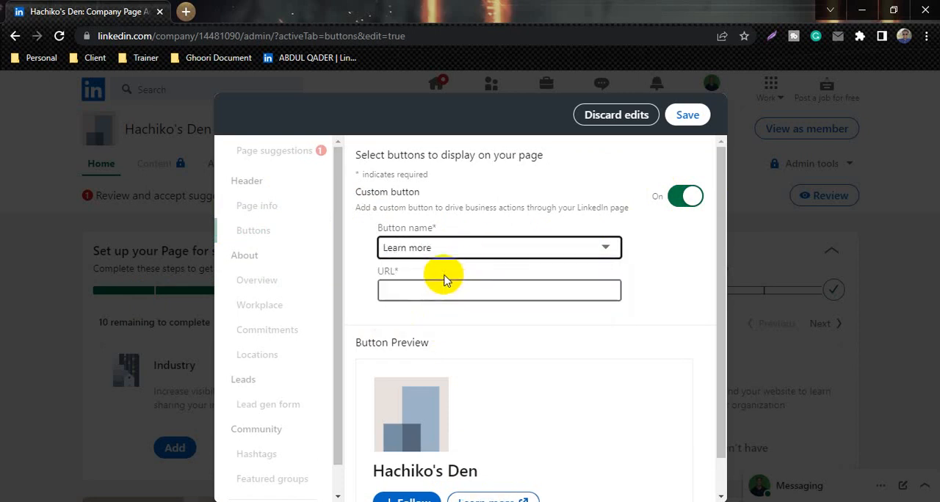
pyautogui.click(487, 248)
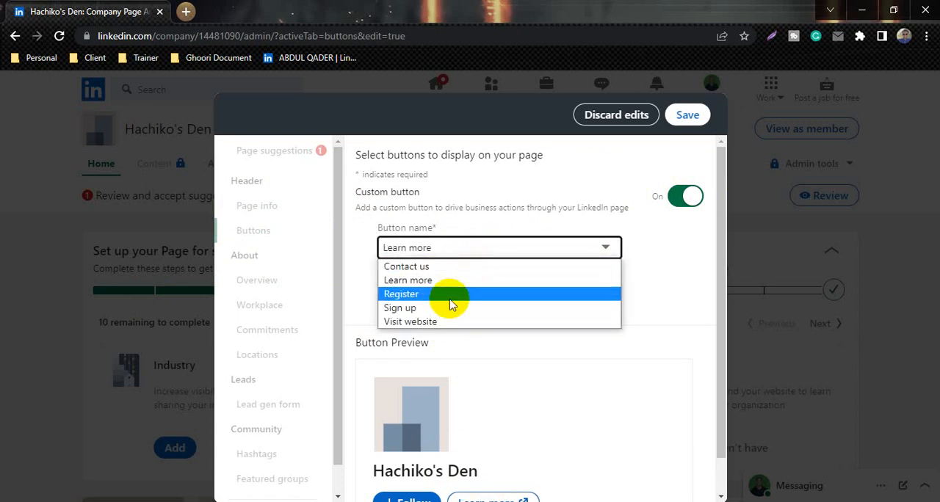
pyautogui.click(462, 267)
pyautogui.click(401, 288)
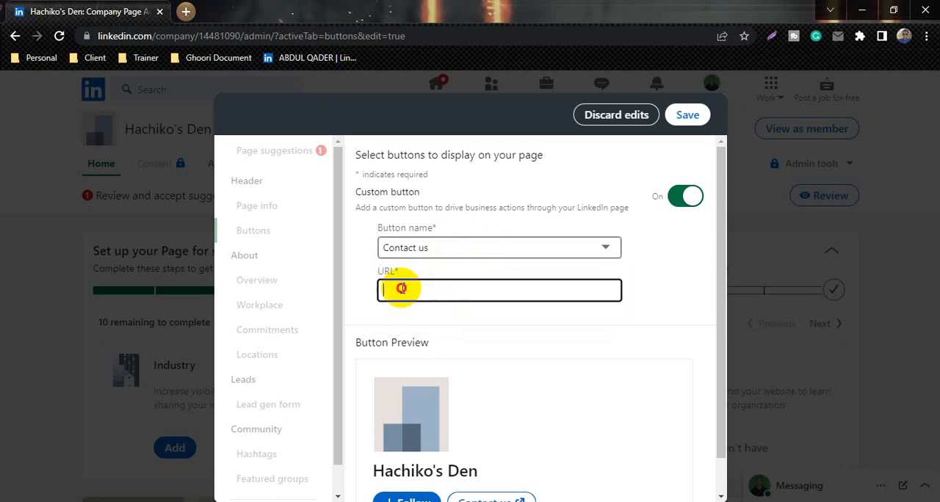
# Turn off the custom button and save the button settings
pyautogui.click(675, 198)
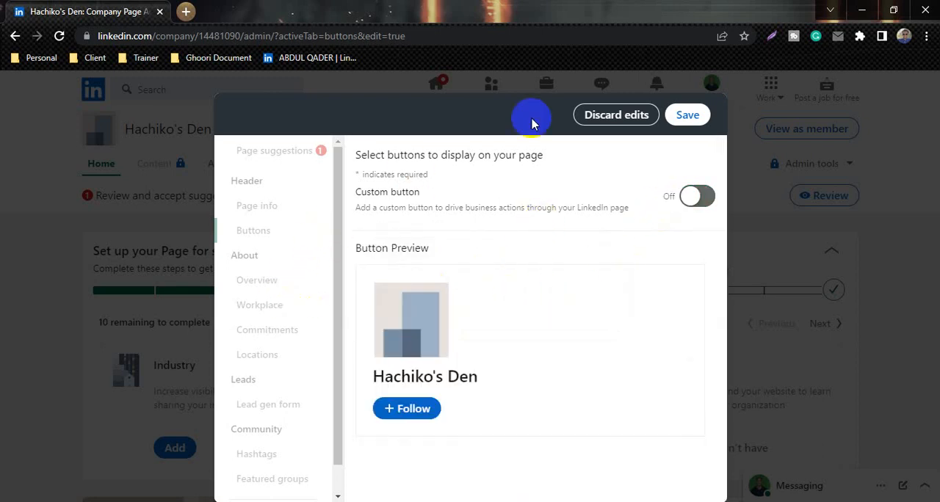
pyautogui.click(656, 123)
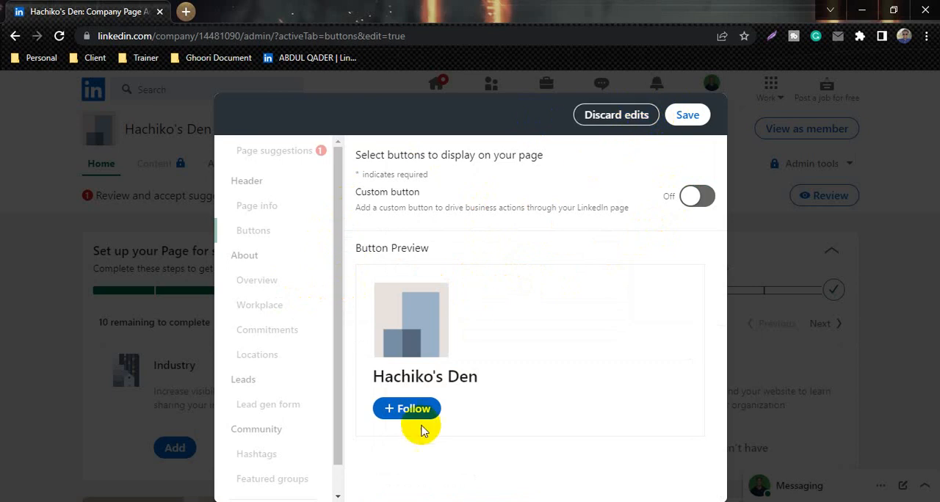
pyautogui.click(675, 114)
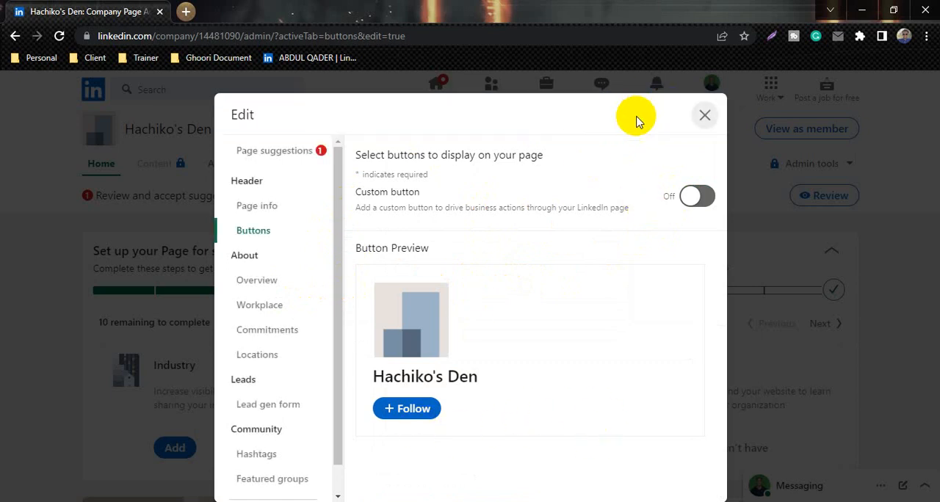
# Review the description and website fields in the Overview section and mark that the organization doesn't have a website
pyautogui.click(274, 287)
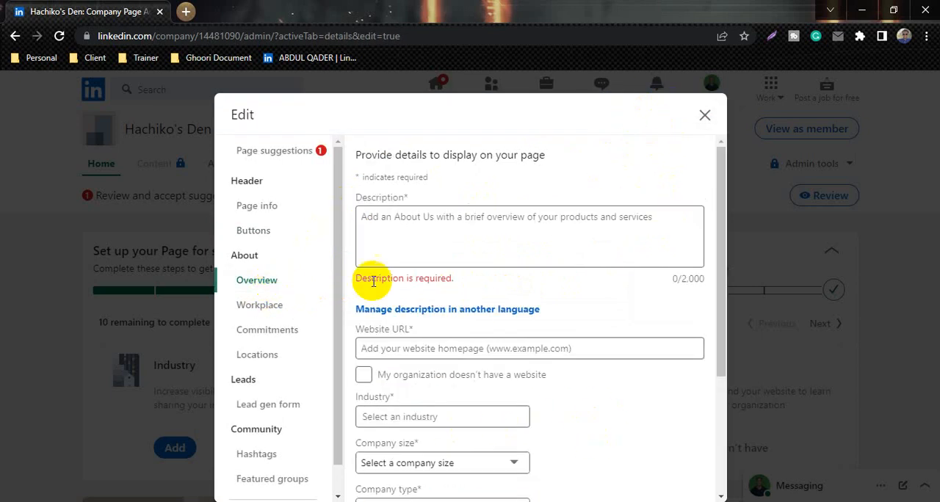
pyautogui.click(438, 230)
pyautogui.scroll(-1, 444, 334)
pyautogui.scroll(-2, 444, 334)
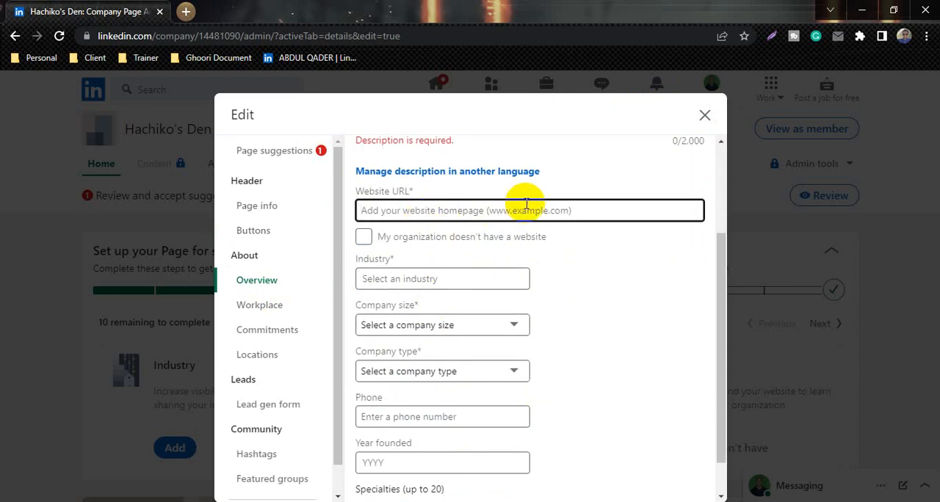
pyautogui.click(365, 239)
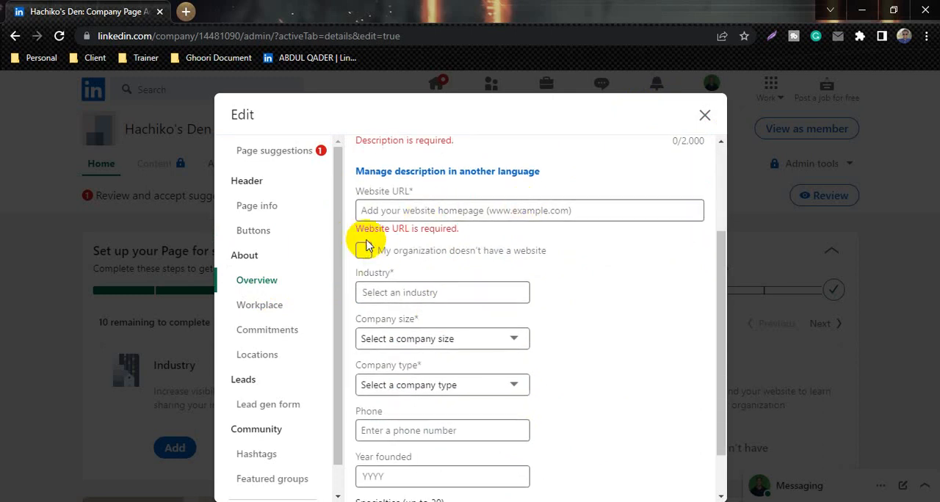
pyautogui.click(364, 252)
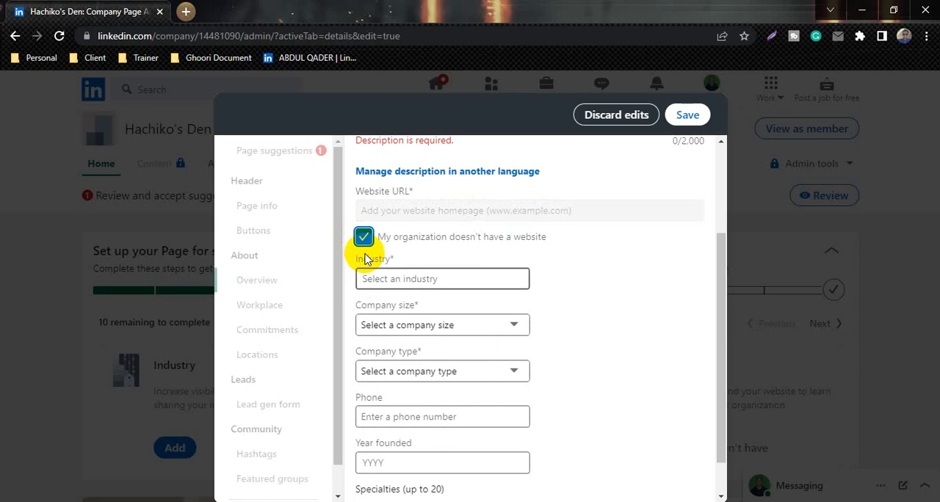
# Examine the industry field and the available company types in the Overview section without choosing any
pyautogui.click(427, 280)
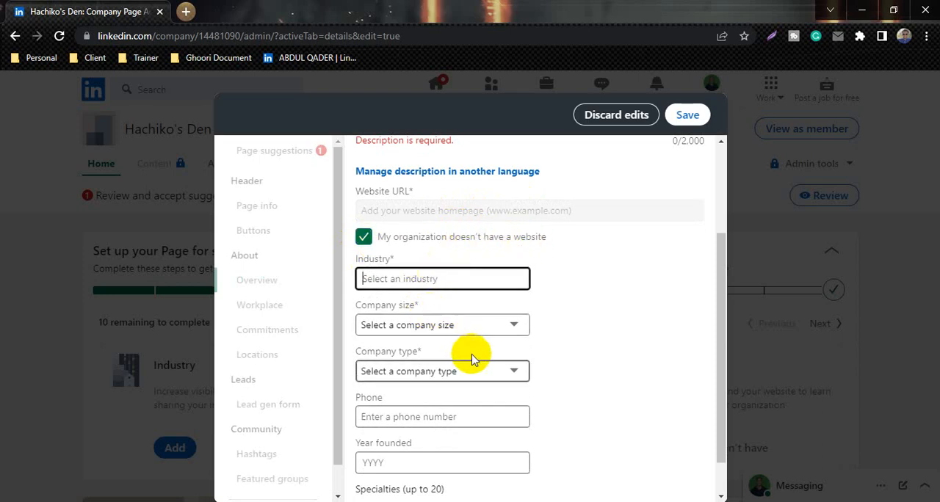
pyautogui.scroll(-1, 455, 325)
pyautogui.click(451, 332)
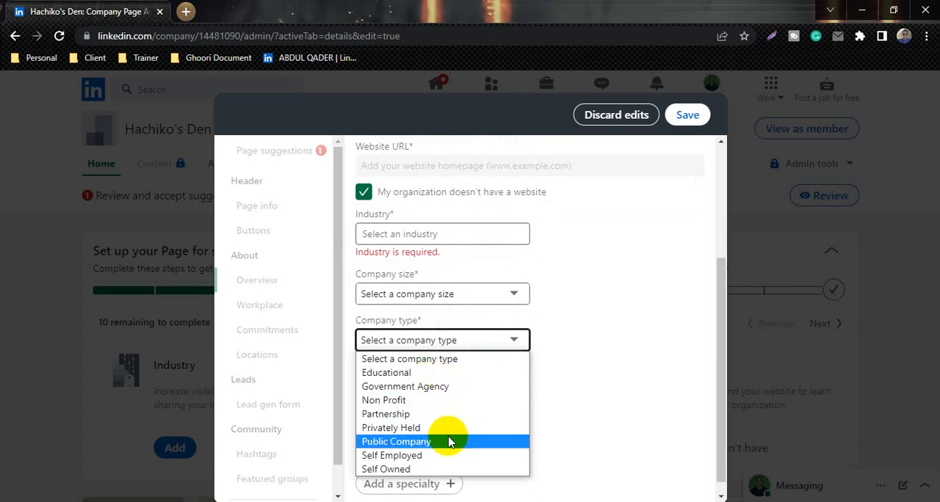
pyautogui.click(547, 378)
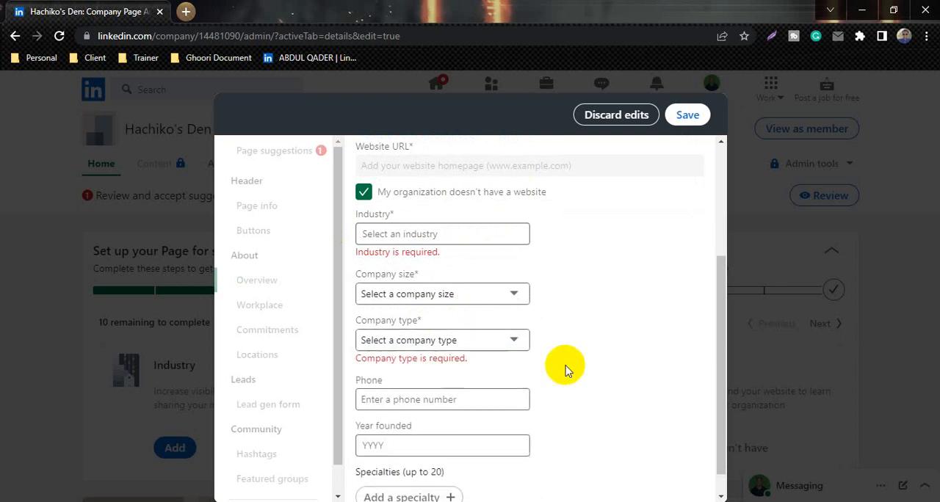
# Examine the phone, year founded and specialties fields in the Overview section and discard the section's unsaved edits
pyautogui.scroll(-1, 376, 408)
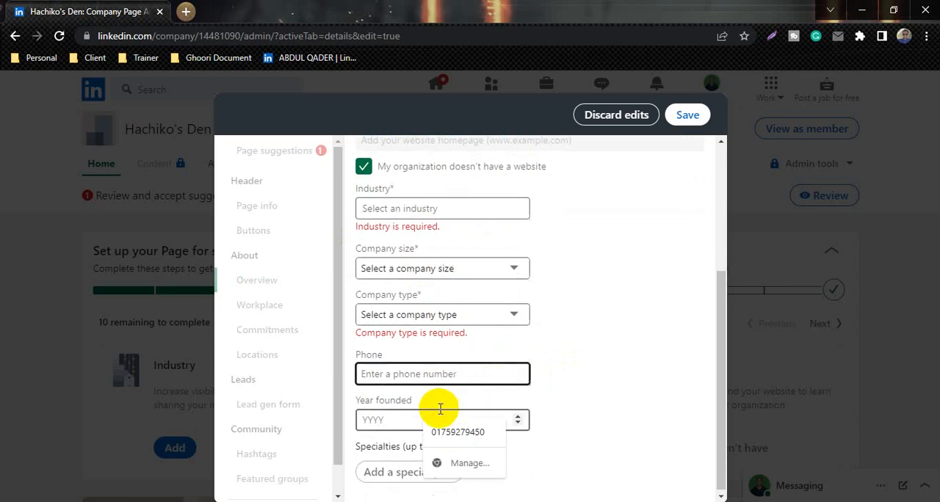
pyautogui.click(380, 420)
pyautogui.click(518, 422)
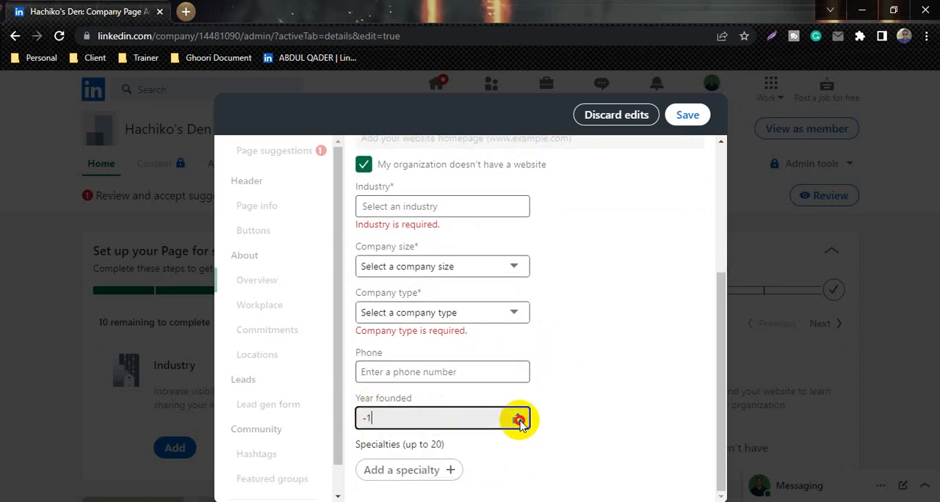
pyautogui.moveTo(403, 416); pyautogui.dragTo(326, 409)
pyautogui.press('BackSpace')
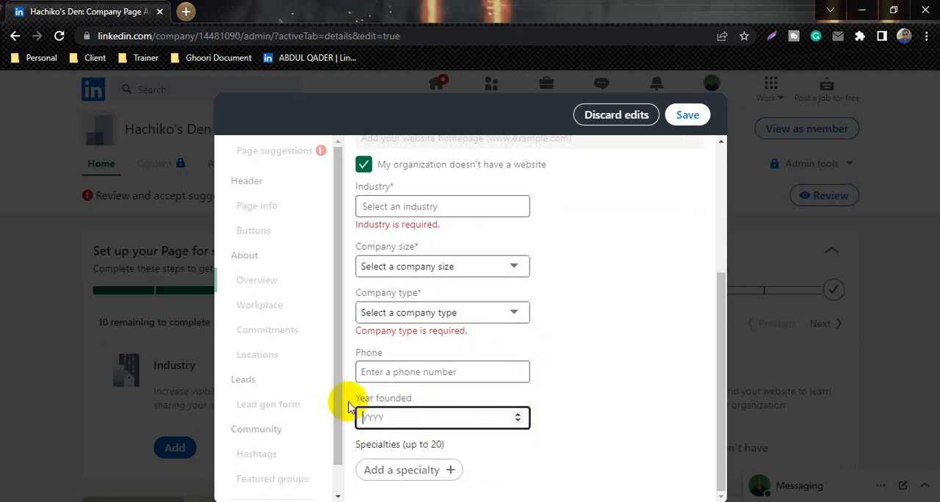
pyautogui.click(553, 369)
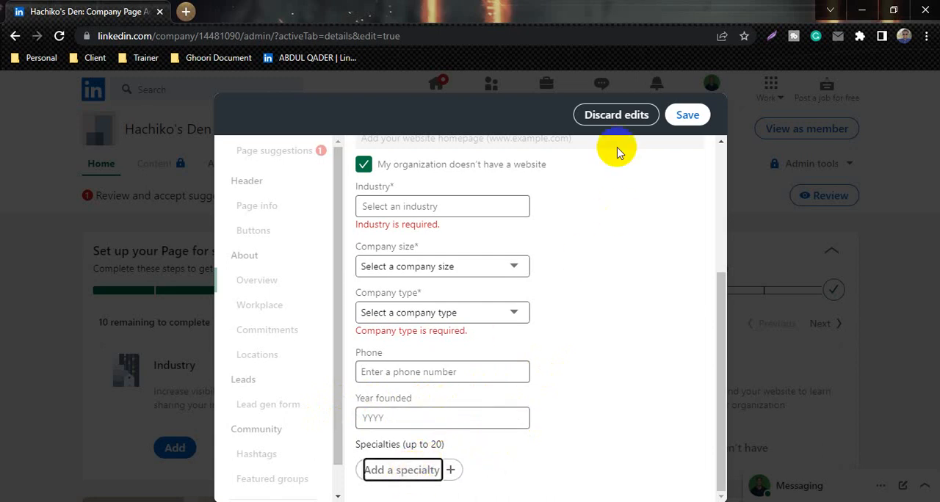
pyautogui.click(634, 116)
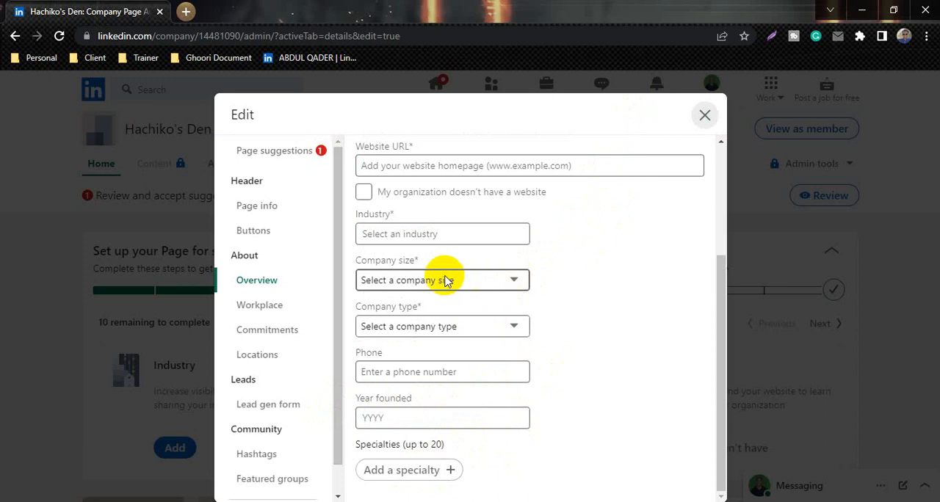
# Try enabling the Workplace module with On-site as the primary workplace policy, and discard the edits
pyautogui.click(278, 310)
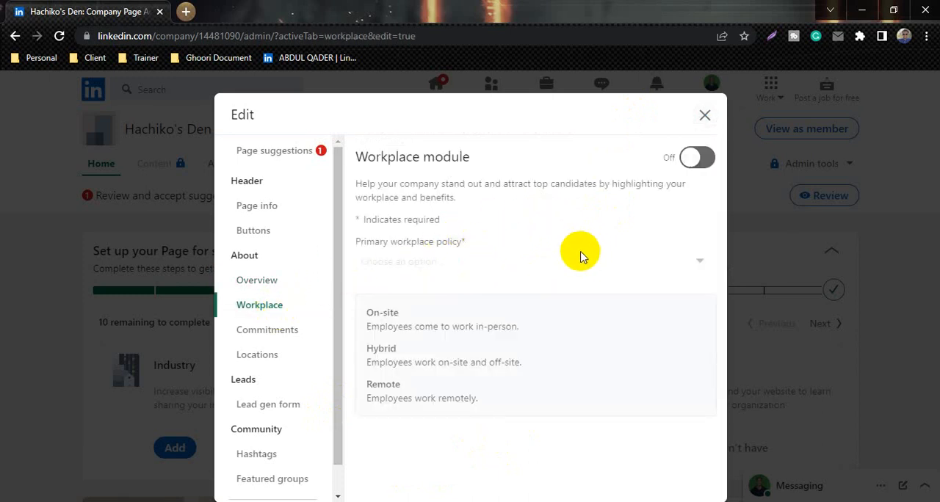
pyautogui.click(697, 157)
pyautogui.click(431, 265)
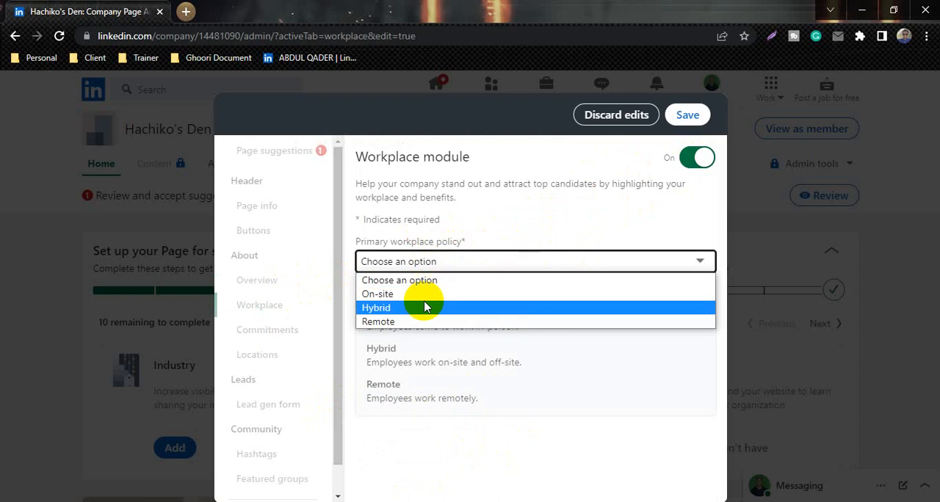
pyautogui.click(420, 294)
pyautogui.click(399, 335)
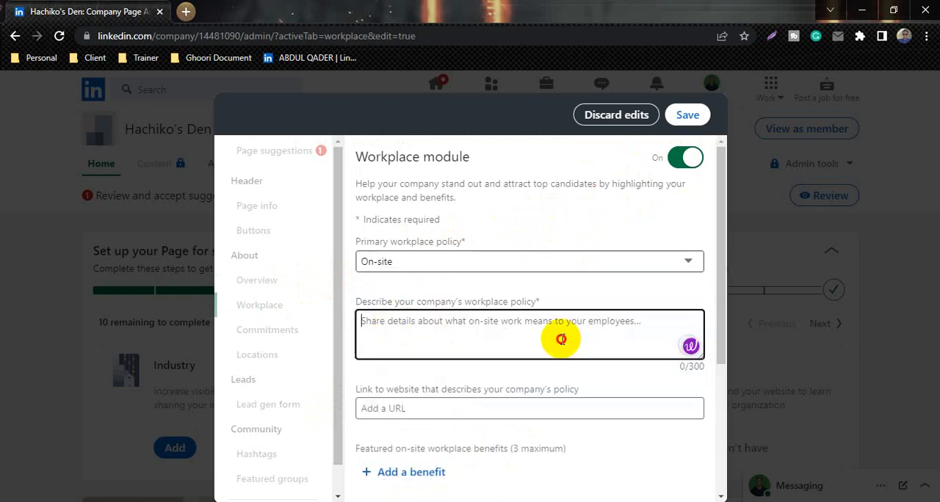
pyautogui.click(399, 408)
pyautogui.click(633, 114)
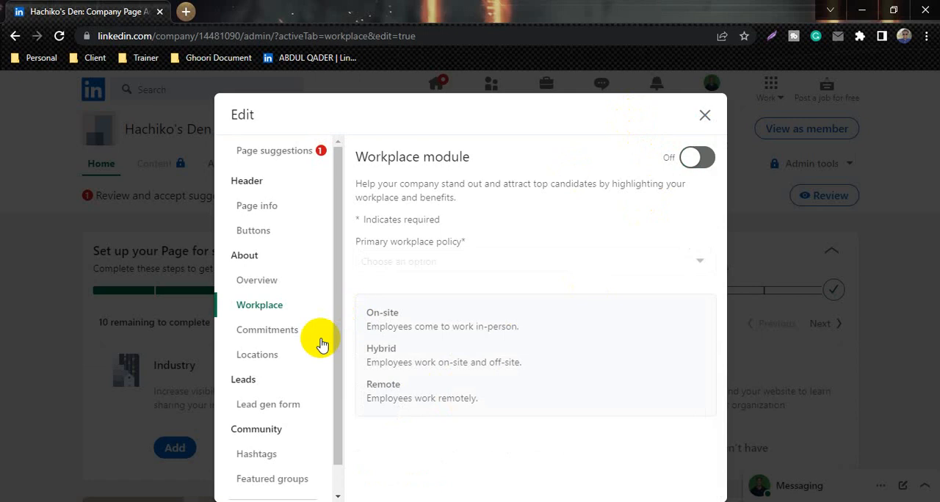
# Read the Commitments section's guidance on what an organization should include
pyautogui.click(293, 340)
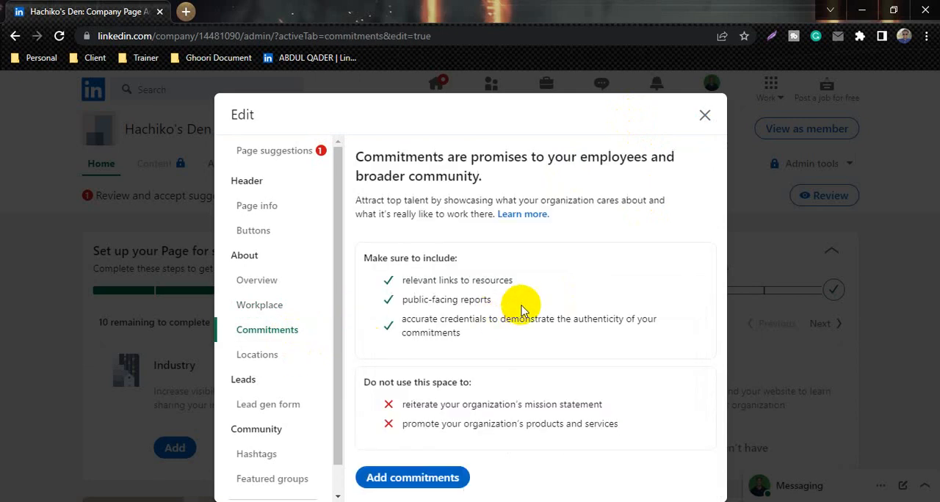
pyautogui.moveTo(415, 283); pyautogui.dragTo(475, 341)
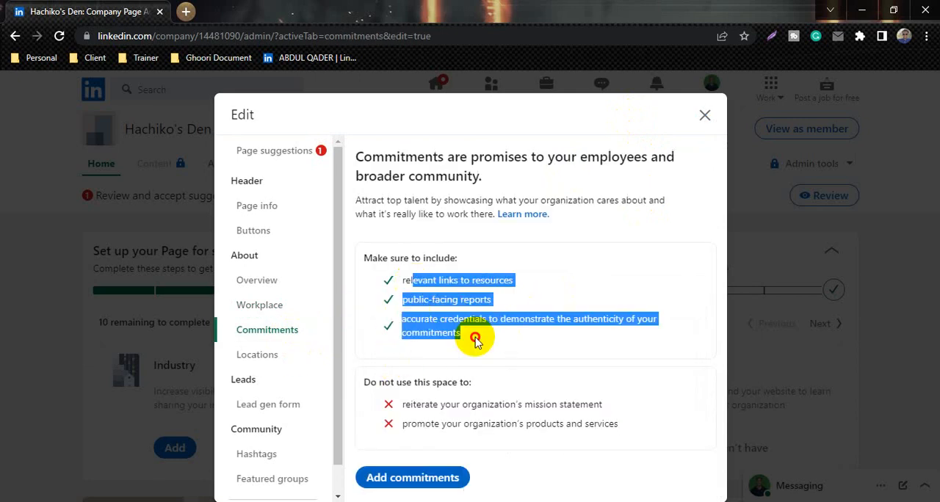
pyautogui.click(447, 321)
# Open the form for adding a location in the Locations section and review its address fields
pyautogui.click(277, 358)
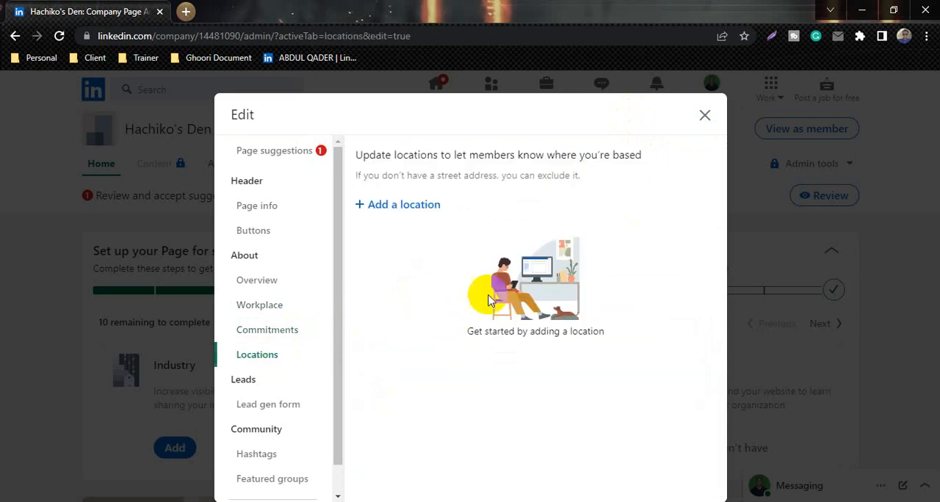
pyautogui.click(418, 206)
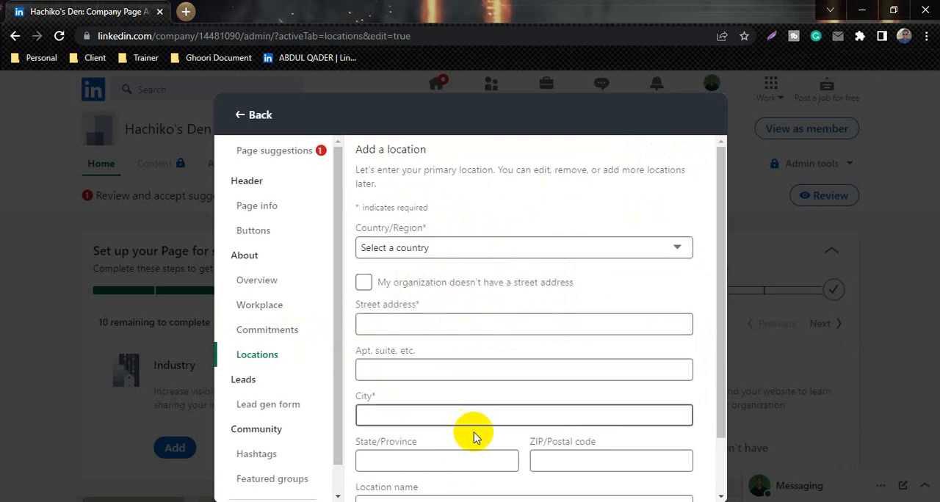
pyautogui.scroll(-2, 479, 408)
pyautogui.scroll(2, 426, 397)
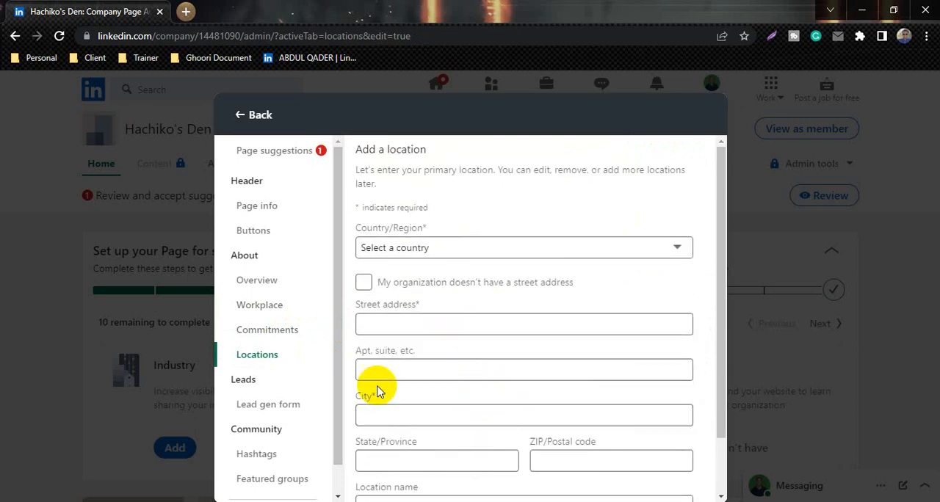
# Try enabling the lead gen form with Request free demo as its CTA, review its privacy policy, headline and body fields, and discard the edits
pyautogui.click(278, 409)
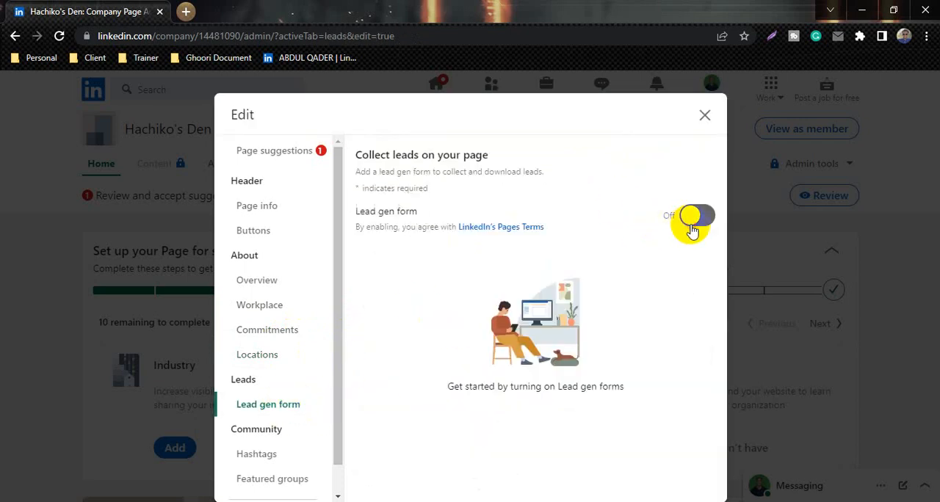
pyautogui.click(694, 216)
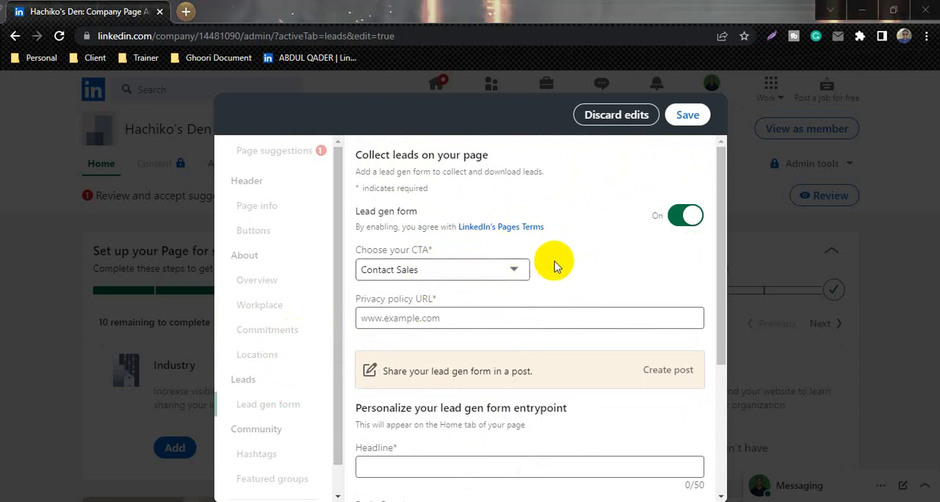
pyautogui.click(518, 272)
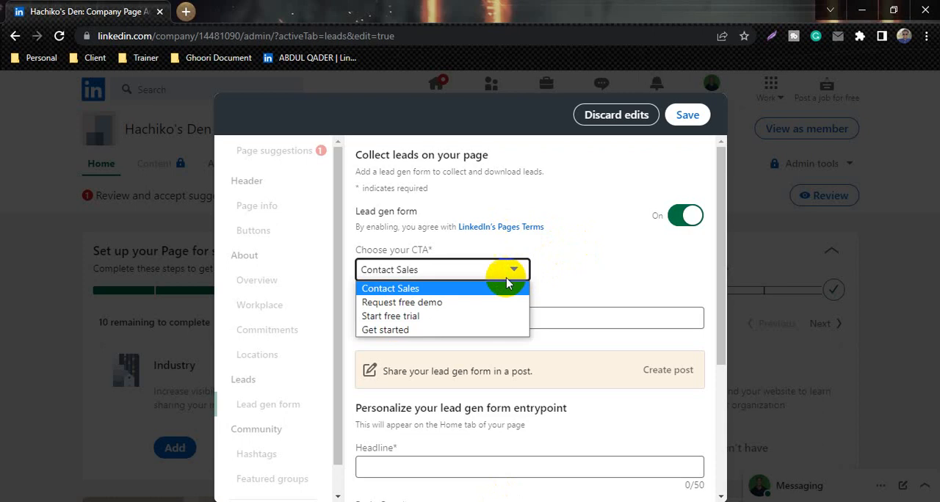
pyautogui.click(450, 302)
pyautogui.click(431, 327)
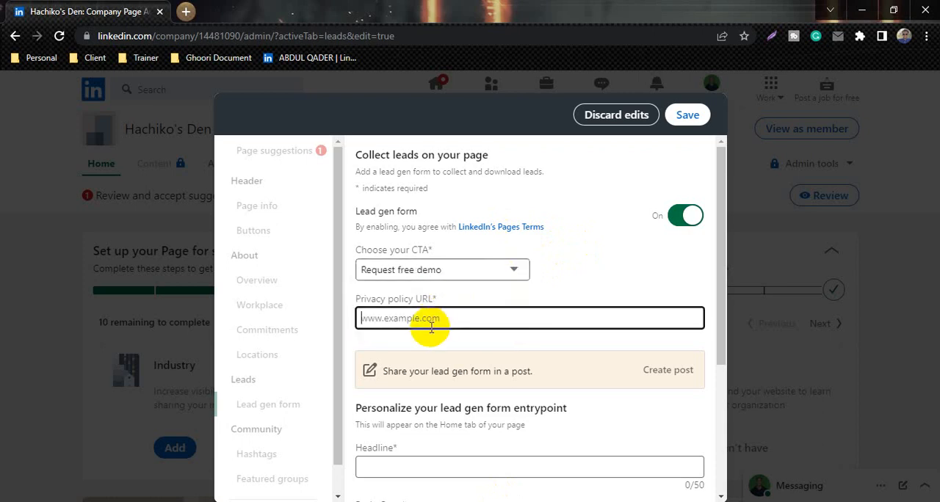
pyautogui.scroll(-3, 487, 320)
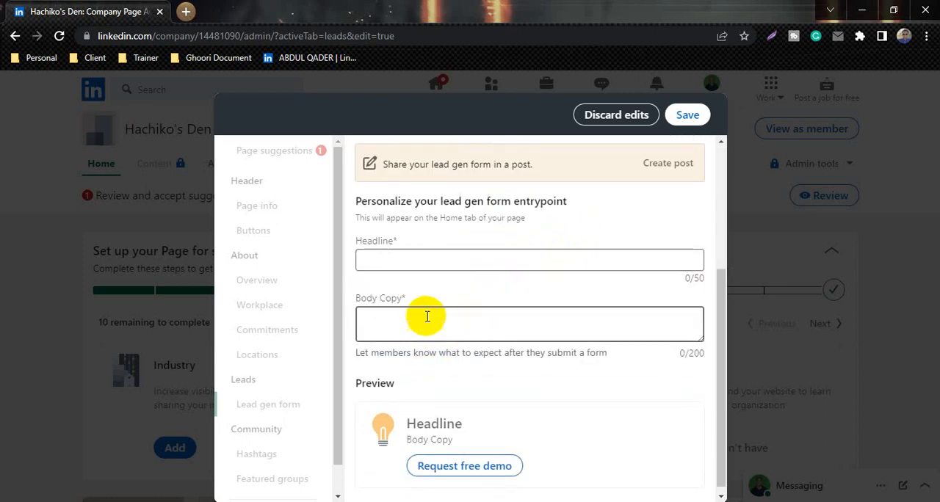
pyautogui.click(453, 270)
pyautogui.click(426, 323)
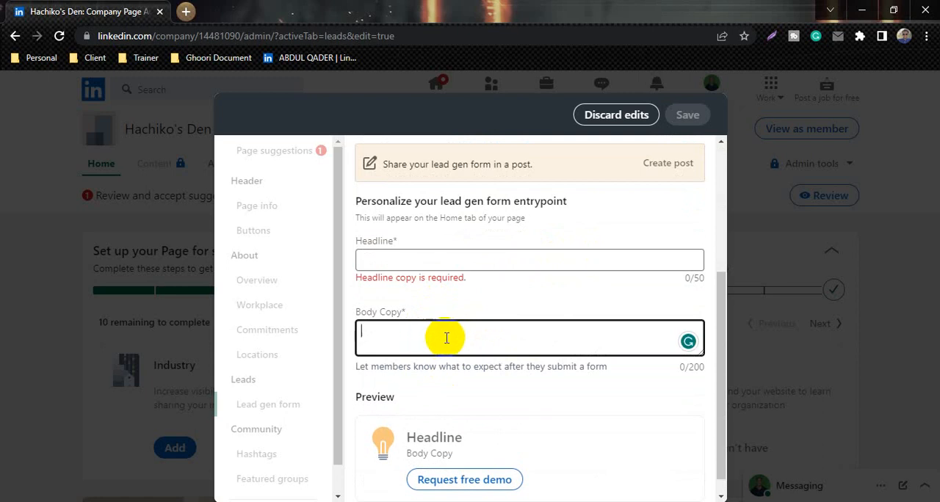
pyautogui.scroll(-1, 446, 338)
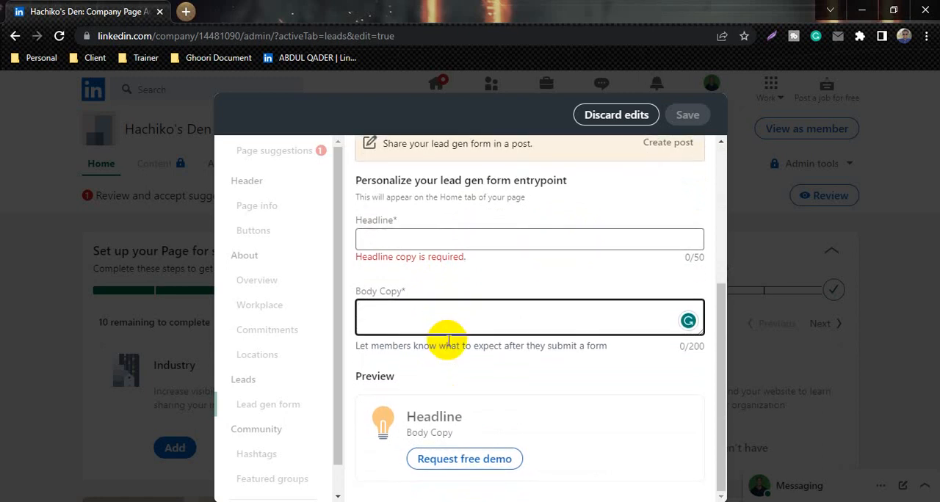
pyautogui.click(635, 118)
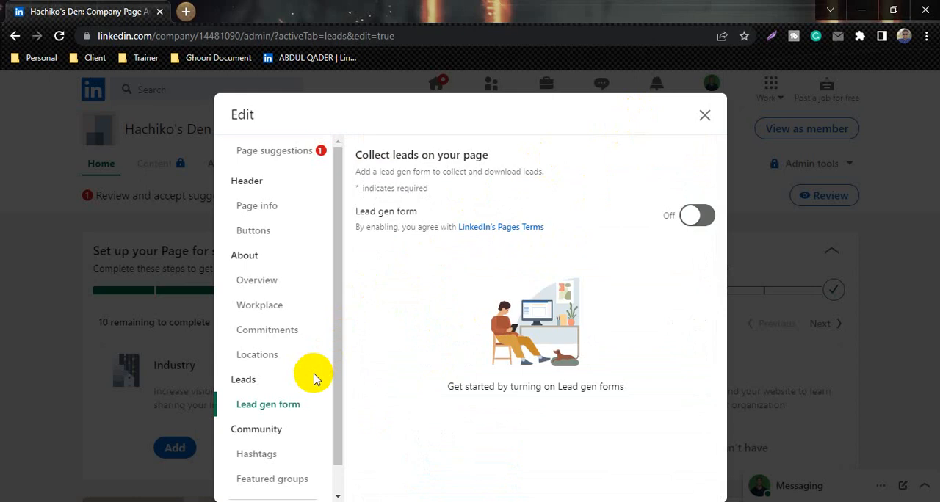
# Examine the suggested hashtags in the Hashtags section without adding any
pyautogui.scroll(-1, 316, 389)
pyautogui.click(239, 426)
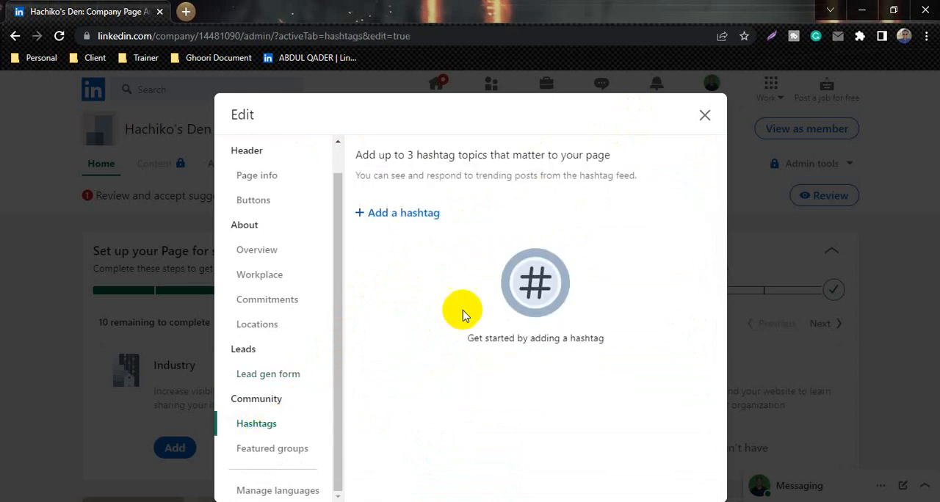
pyautogui.click(404, 214)
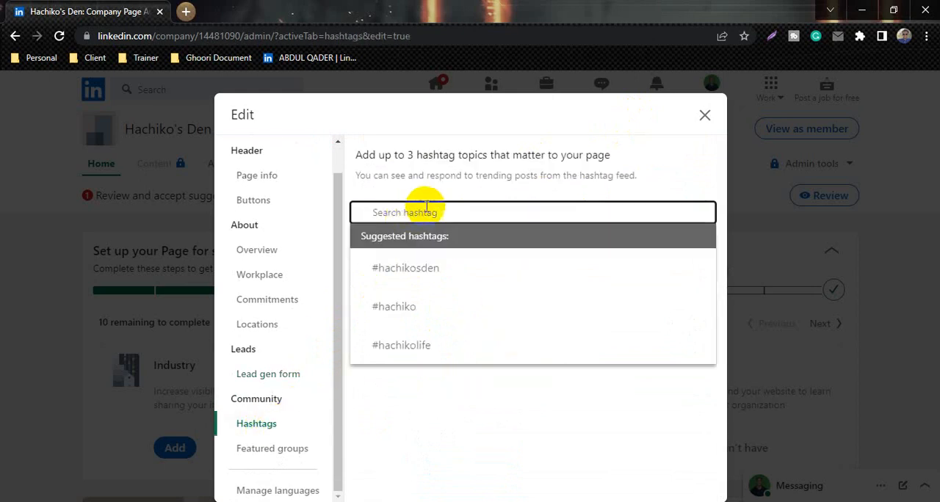
pyautogui.click(460, 410)
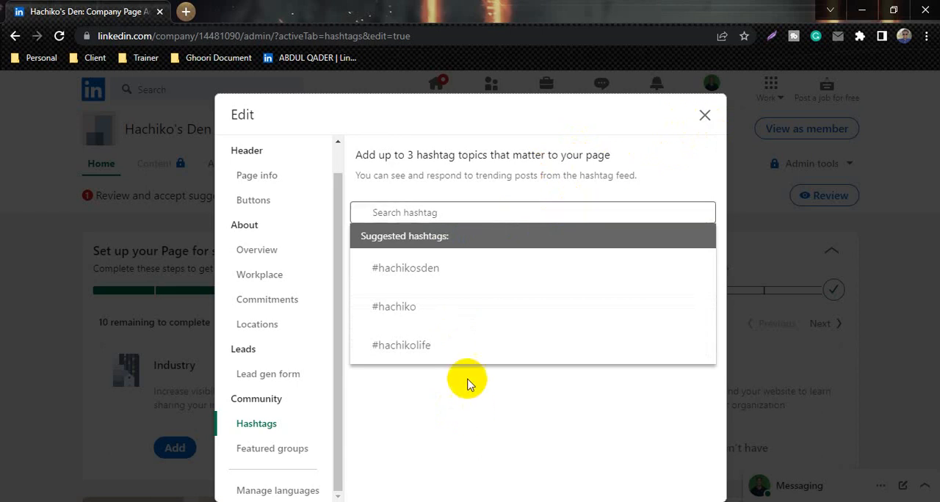
pyautogui.click(450, 196)
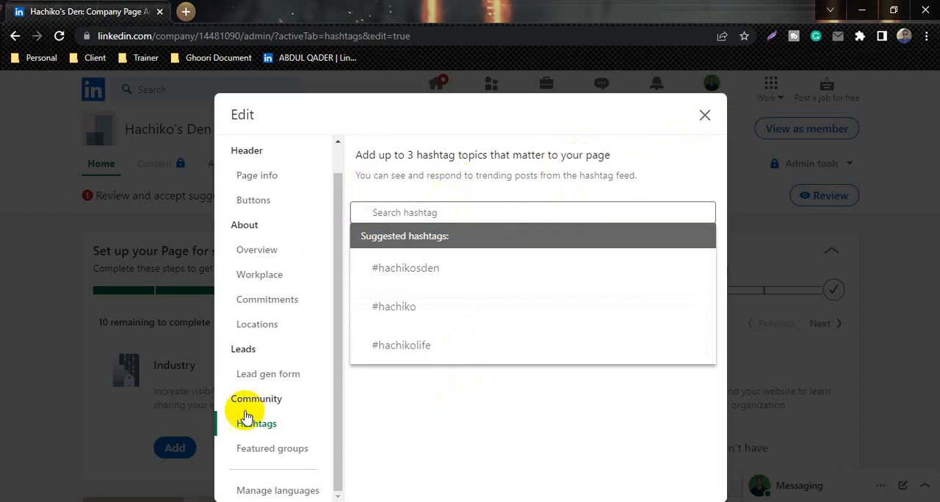
# Open the group name search in the Featured groups section without adding a group
pyautogui.click(266, 458)
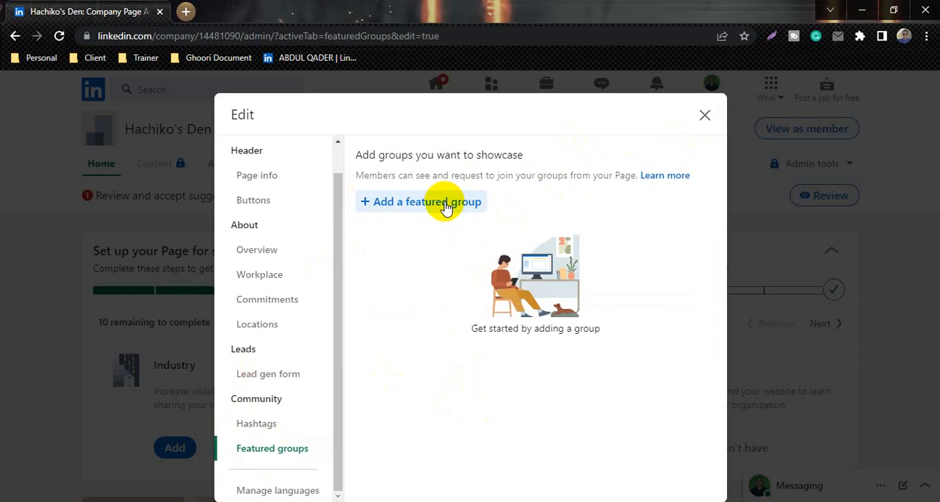
pyautogui.click(445, 207)
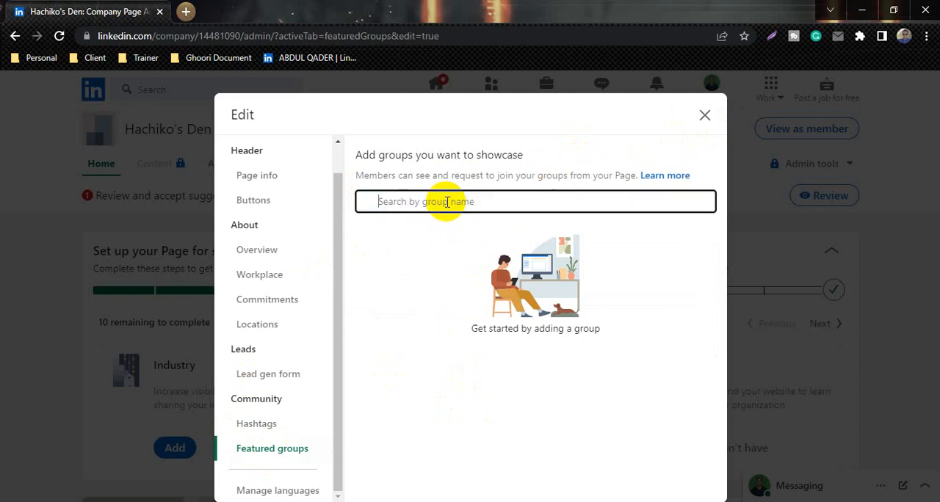
pyautogui.click(469, 255)
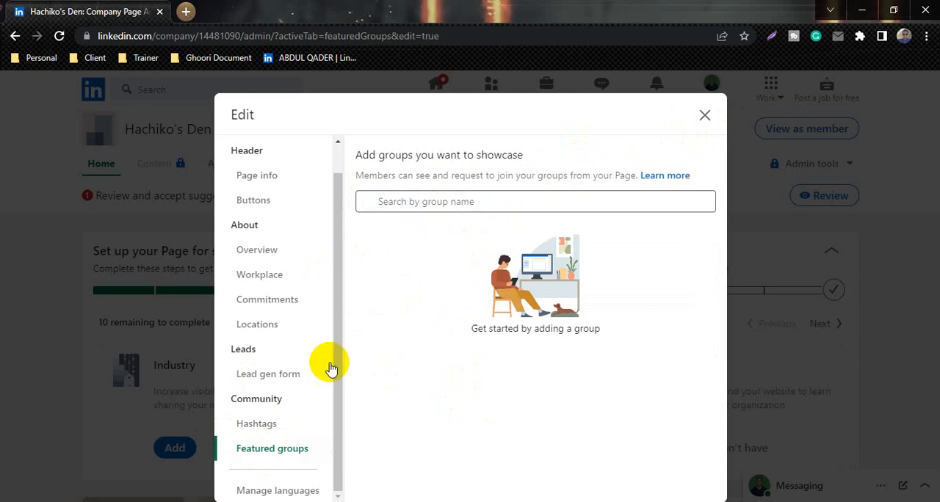
# Review the page's language list and the form for adding a language, and return to the list
pyautogui.click(288, 491)
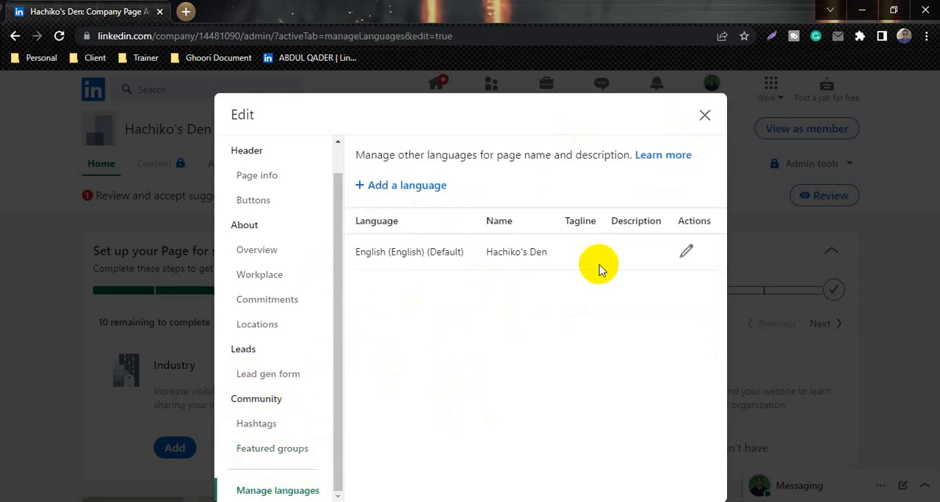
pyautogui.click(414, 190)
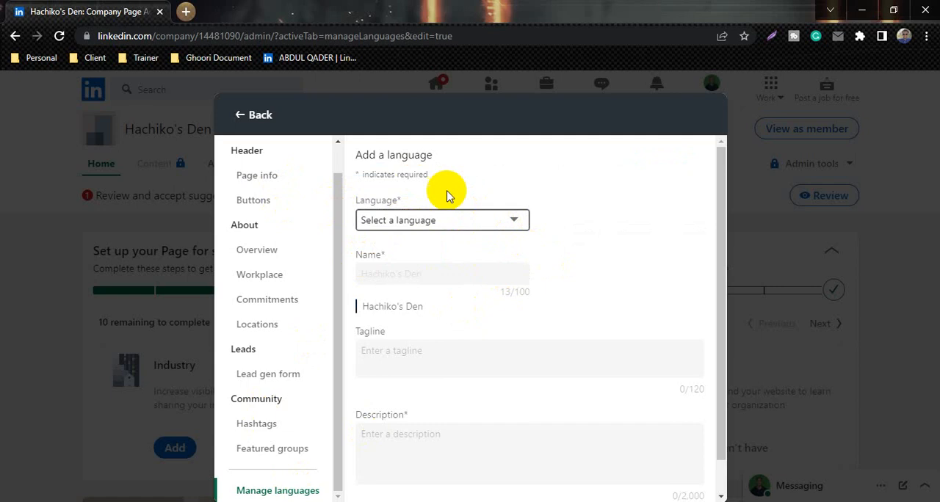
pyautogui.click(245, 119)
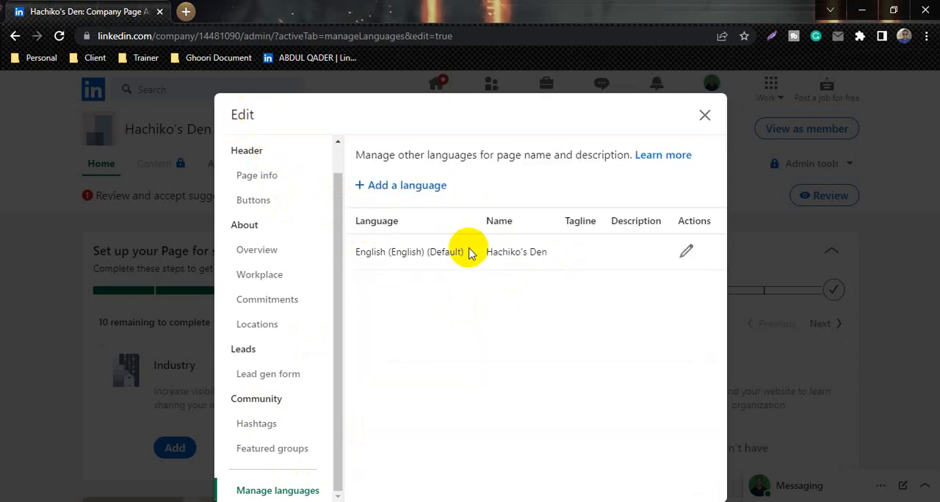
# Try adding a page language, choosing Hindi and switching to Spanish, check the tagline and description fields, and discard the edits
pyautogui.click(411, 185)
pyautogui.click(412, 219)
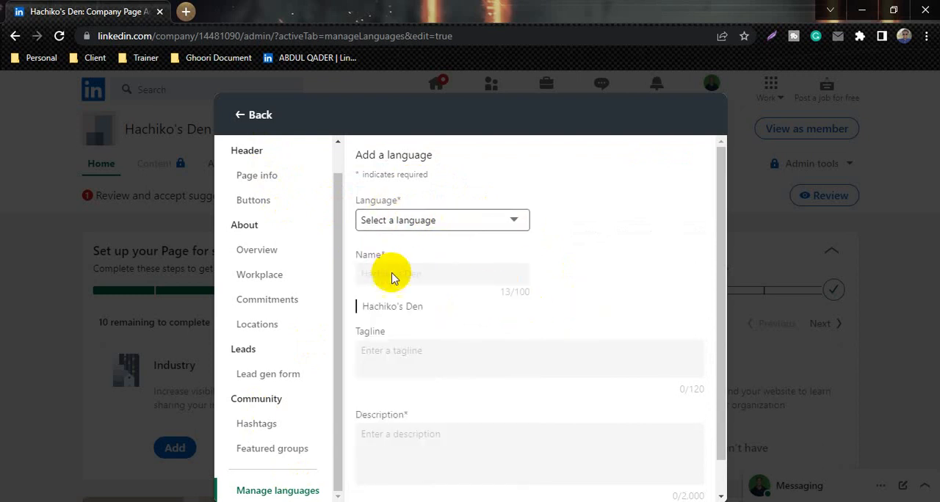
pyautogui.click(409, 220)
pyautogui.click(397, 336)
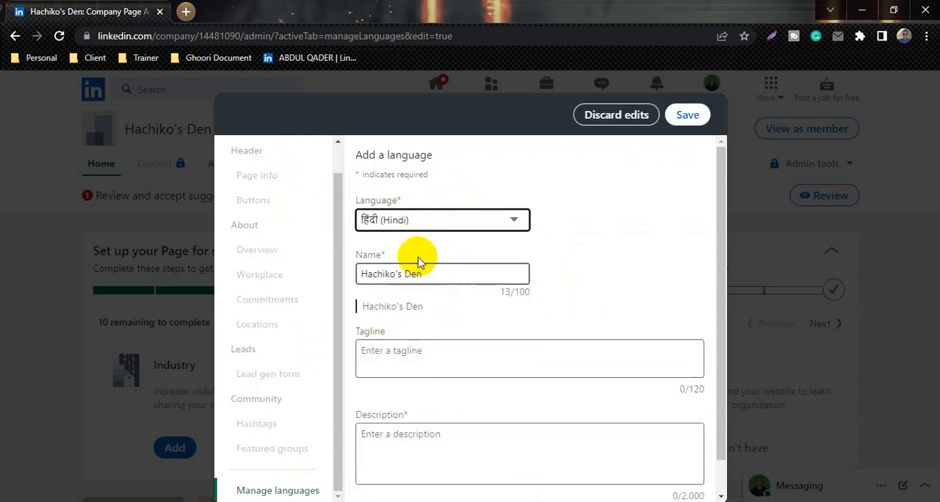
pyautogui.click(415, 220)
pyautogui.click(399, 308)
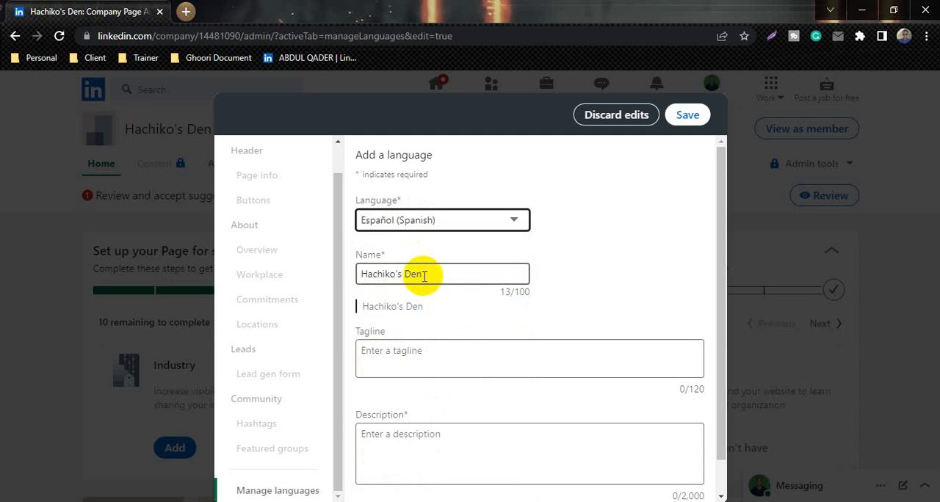
pyautogui.click(420, 360)
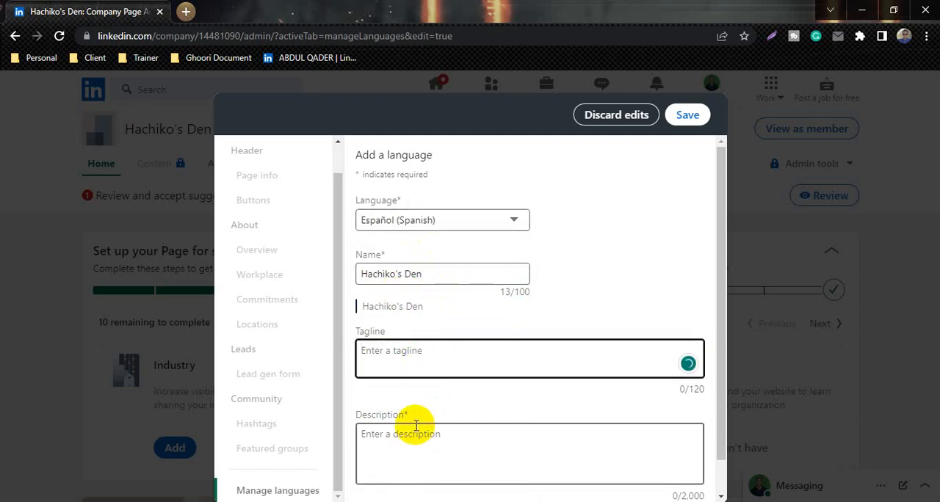
pyautogui.scroll(-1, 417, 337)
pyautogui.click(417, 406)
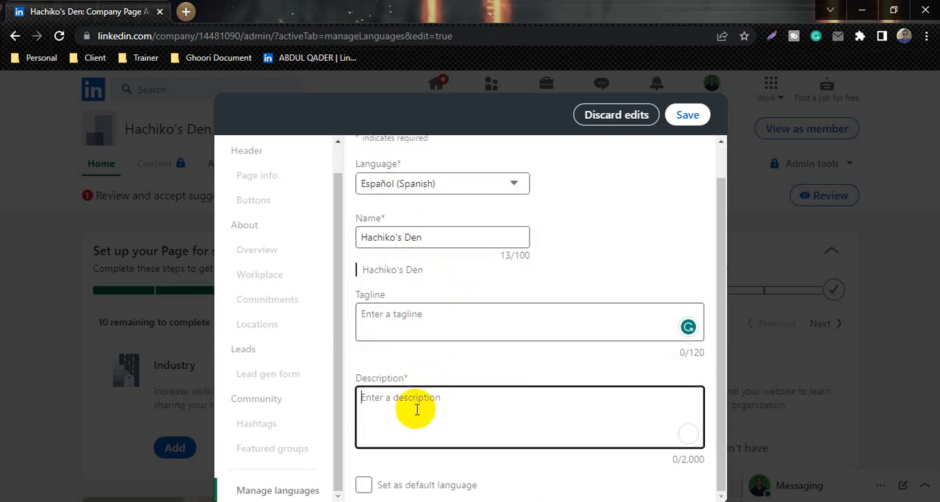
pyautogui.scroll(1, 312, 193)
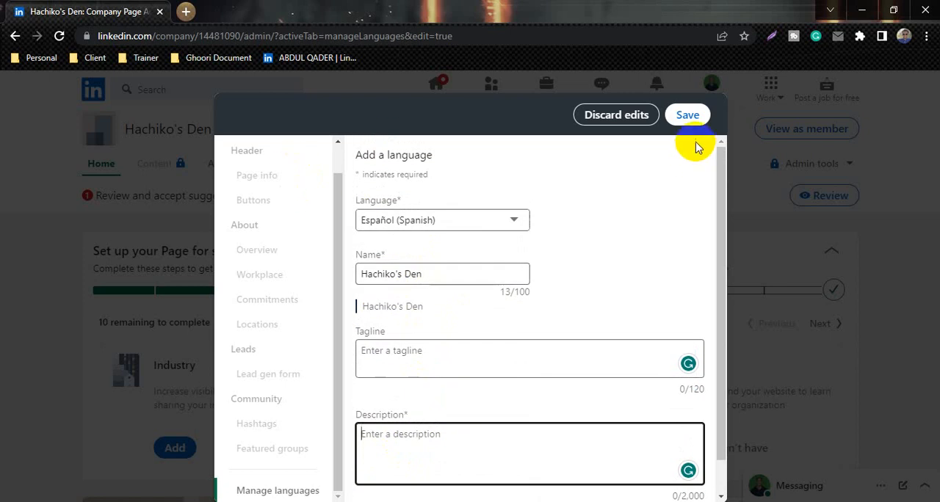
pyautogui.click(615, 117)
pyautogui.scroll(1, 271, 213)
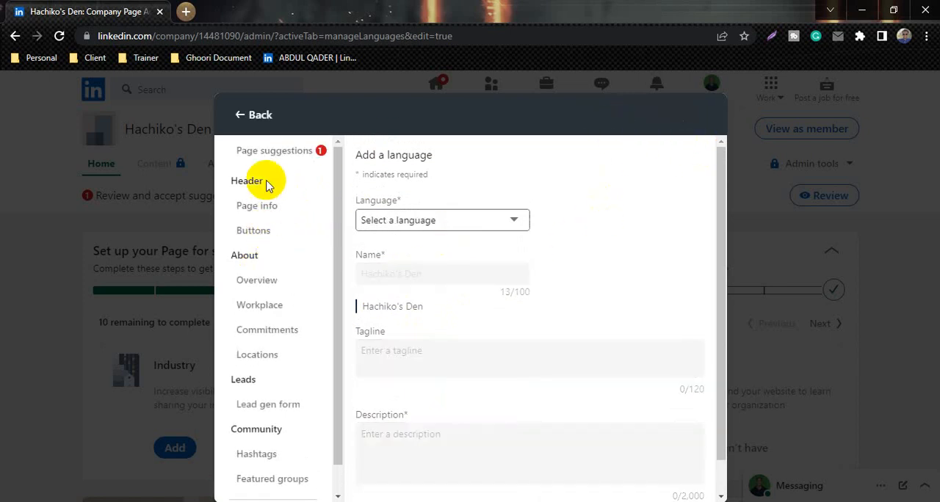
# Close the page editor and review the visitor analytics of Hachiko's Den, including the visitor metrics chart
pyautogui.click(244, 114)
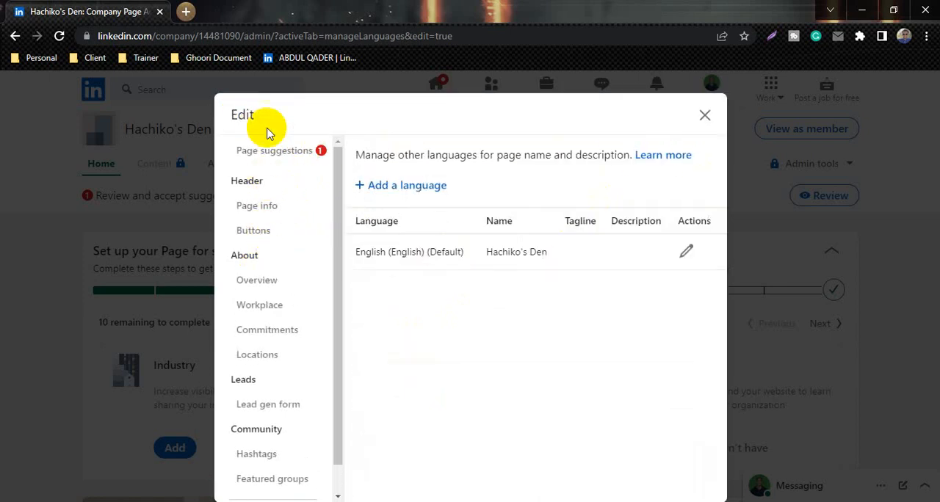
pyautogui.click(703, 116)
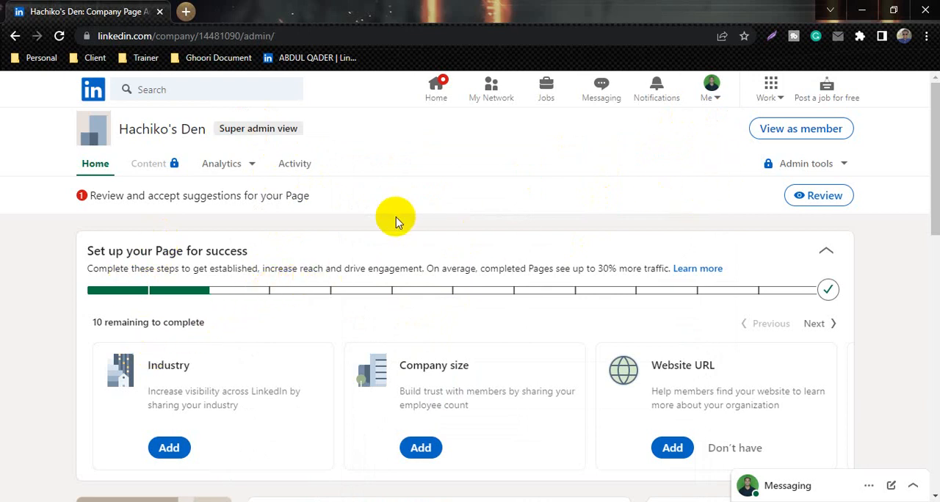
pyautogui.click(252, 166)
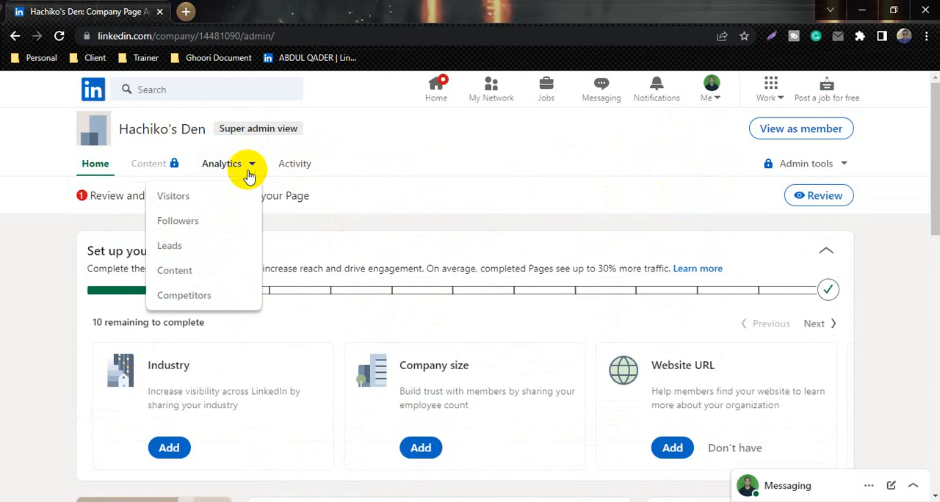
pyautogui.click(209, 197)
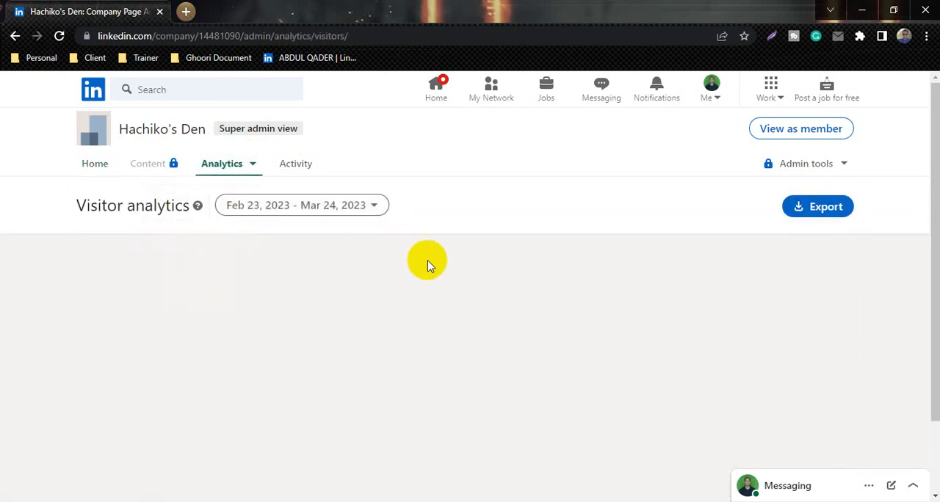
pyautogui.scroll(-5, 294, 372)
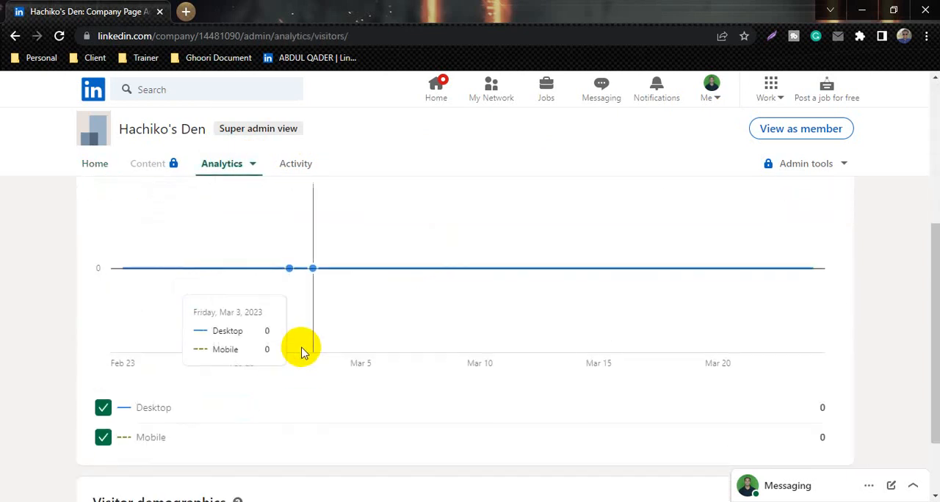
pyautogui.scroll(5, 302, 350)
# View the follower analytics and lead analytics of Hachiko's Den
pyautogui.click(250, 163)
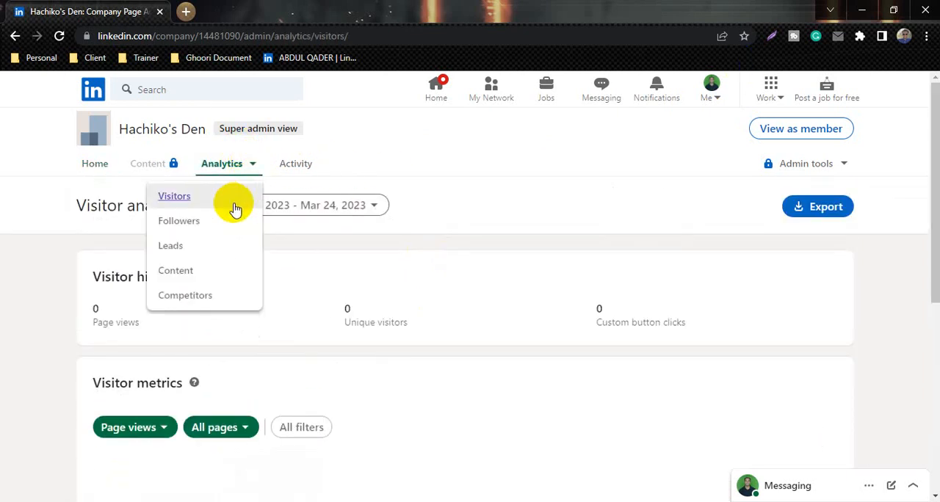
pyautogui.click(208, 222)
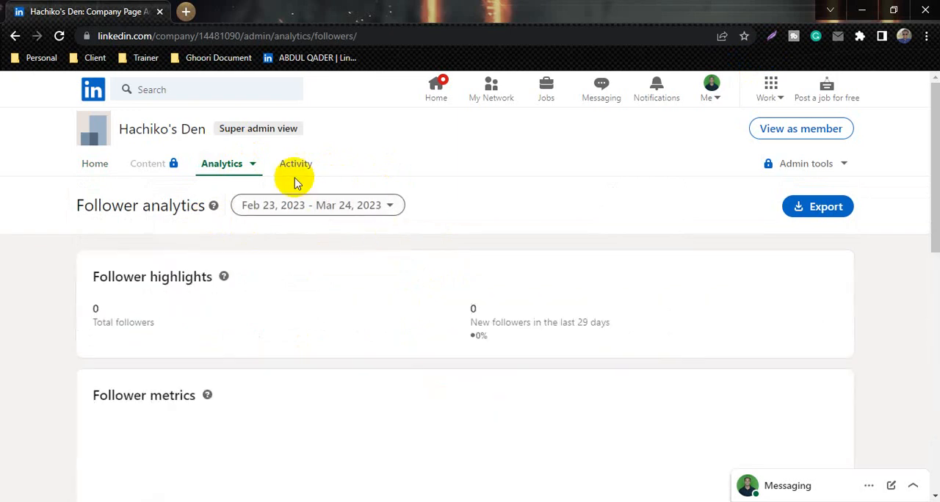
pyautogui.click(248, 167)
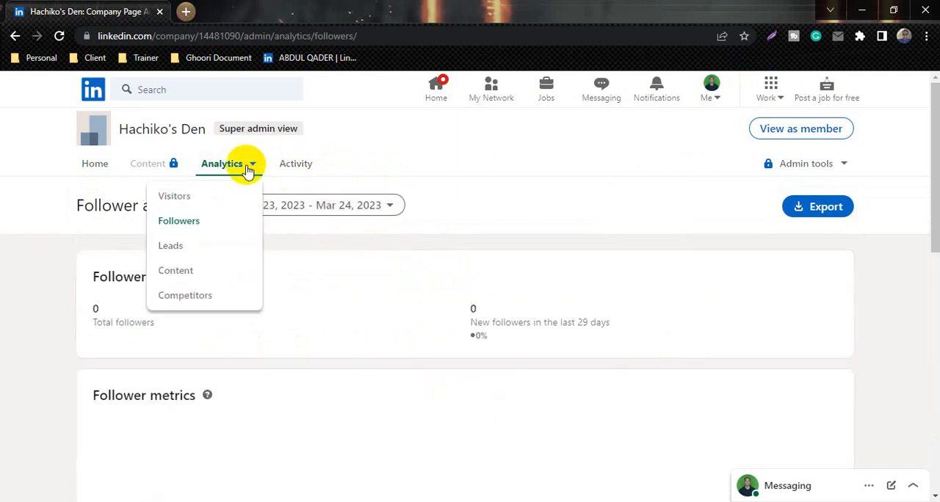
pyautogui.click(192, 251)
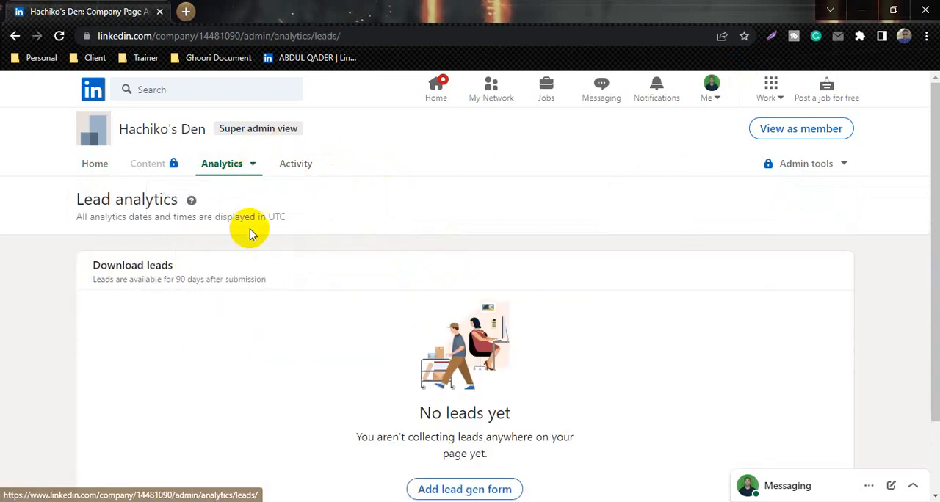
# Review the content analytics of Hachiko's Den, including the highlights and metrics sections
pyautogui.click(252, 169)
pyautogui.click(185, 269)
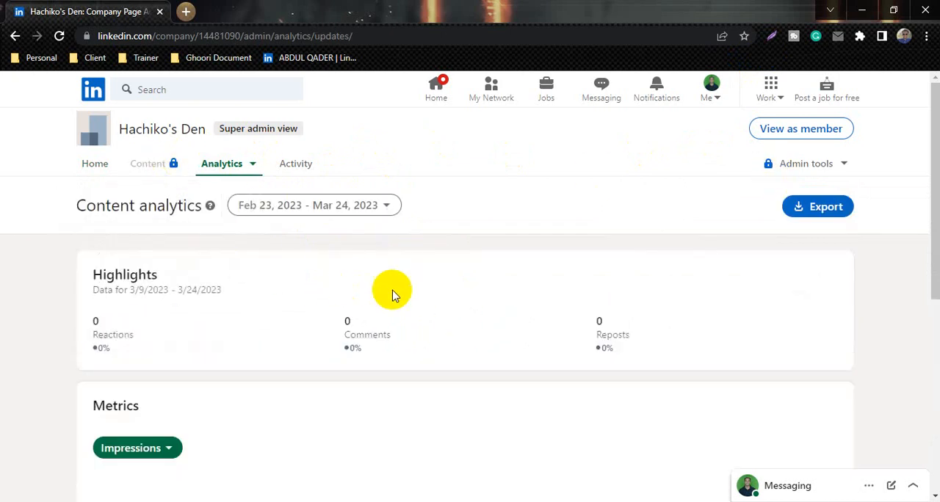
pyautogui.scroll(-2, 526, 328)
pyautogui.scroll(2, 293, 216)
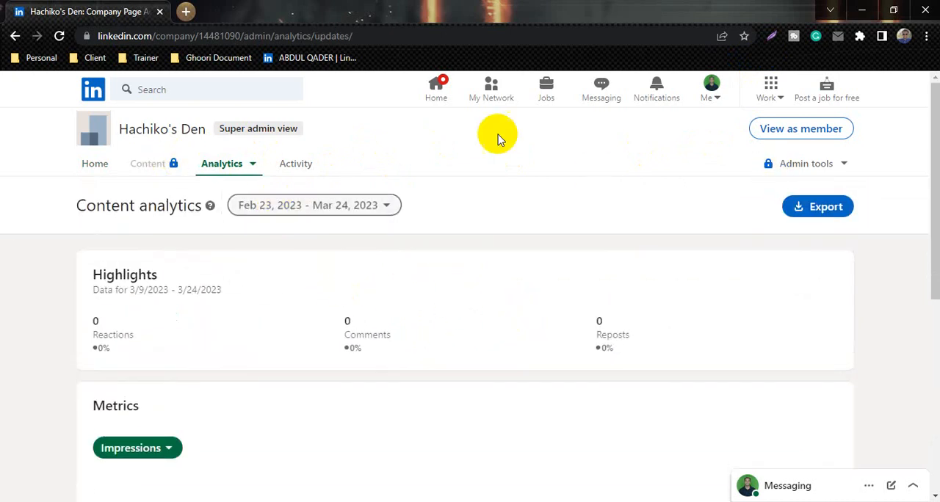
# Switch to the Distinctive Events Management LLC company page and examine its visitor highlights and visitor metrics
pyautogui.click(710, 94)
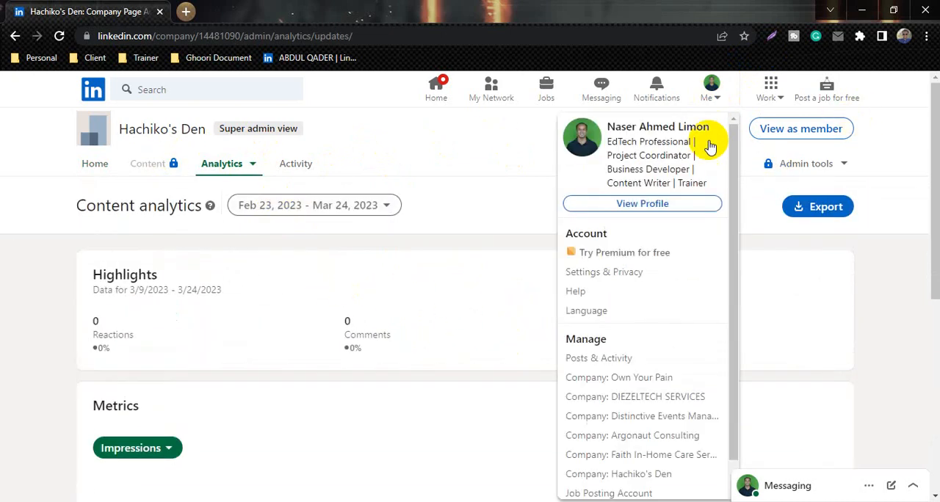
pyautogui.click(661, 420)
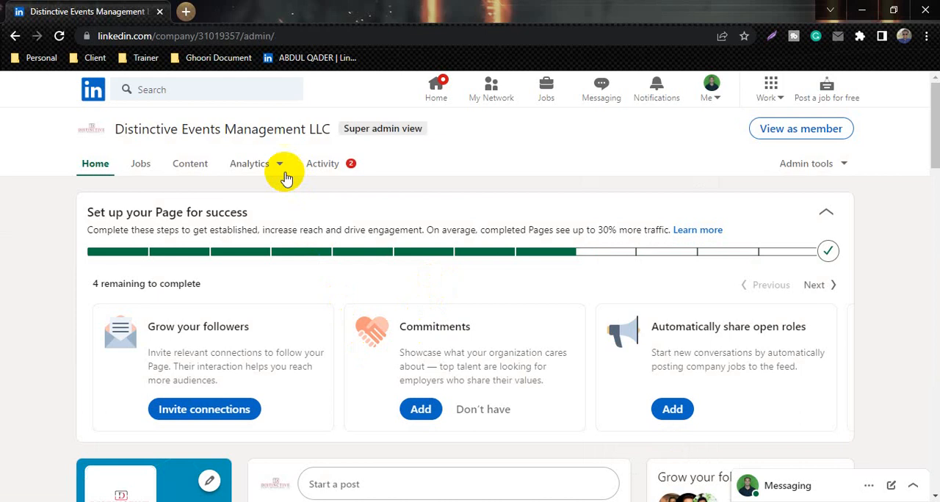
pyautogui.click(282, 176)
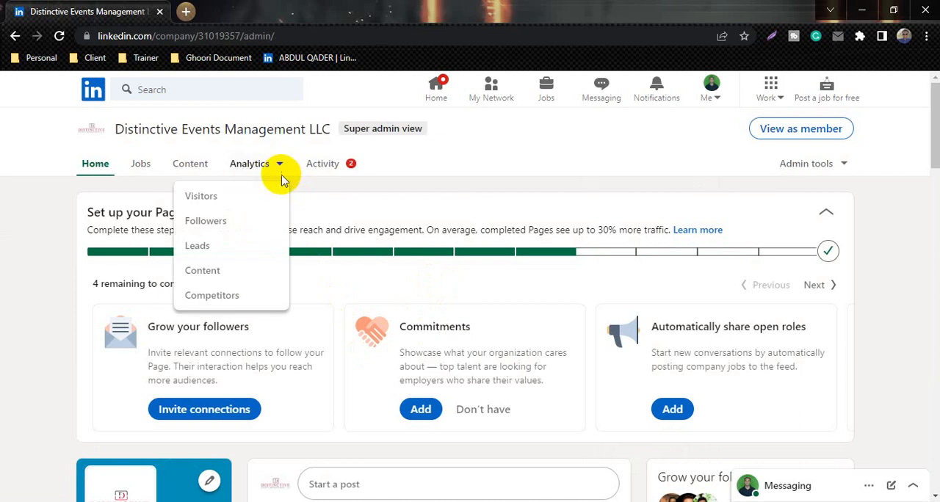
pyautogui.click(232, 196)
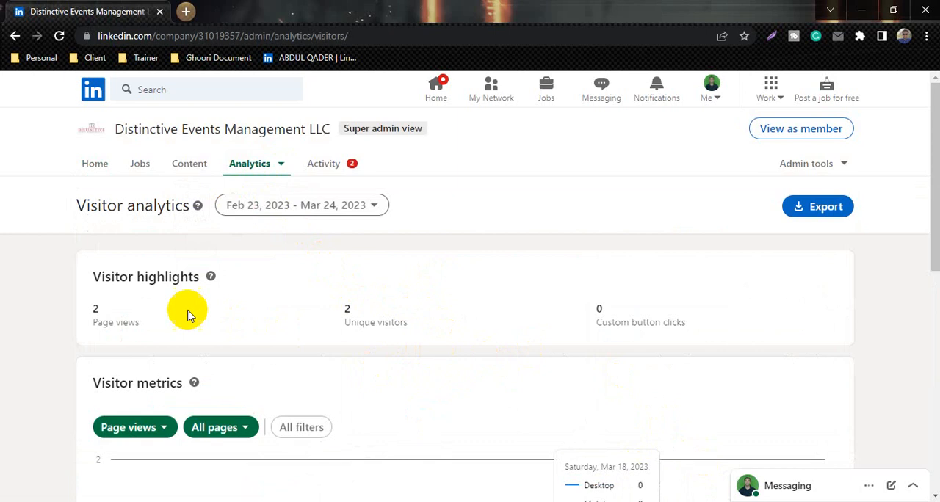
pyautogui.scroll(-3, 177, 312)
pyautogui.scroll(2, 189, 305)
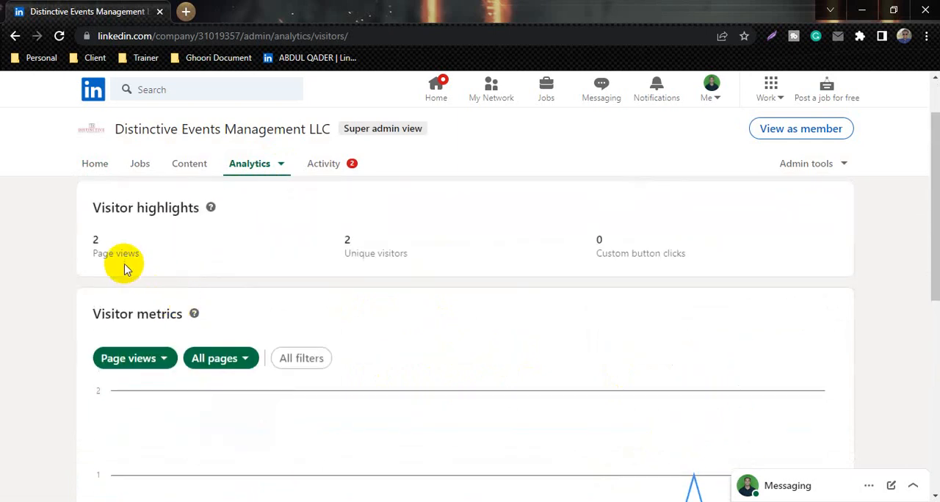
pyautogui.scroll(-2, 308, 302)
pyautogui.scroll(3, 311, 298)
# Review the follower analytics of Distinctive Events Management LLC, including the follower metrics and the demographics by location
pyautogui.click(253, 163)
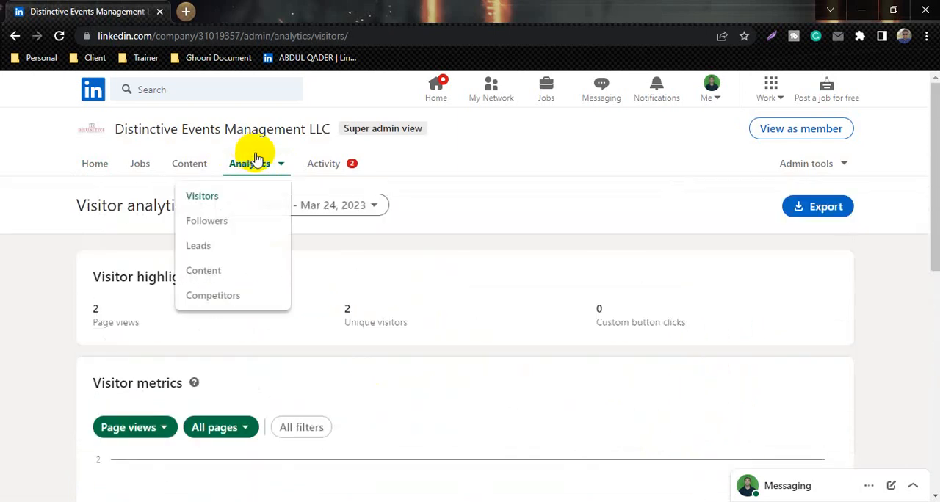
pyautogui.click(221, 228)
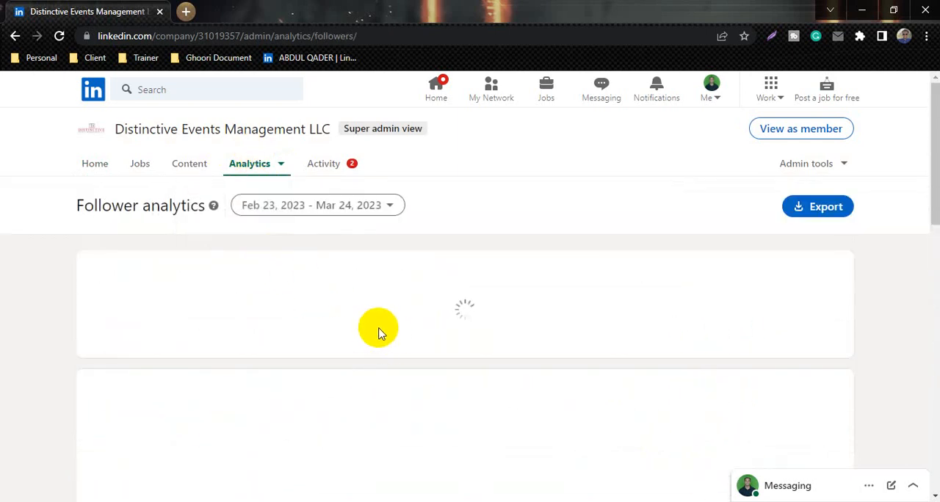
pyautogui.scroll(-3, 325, 357)
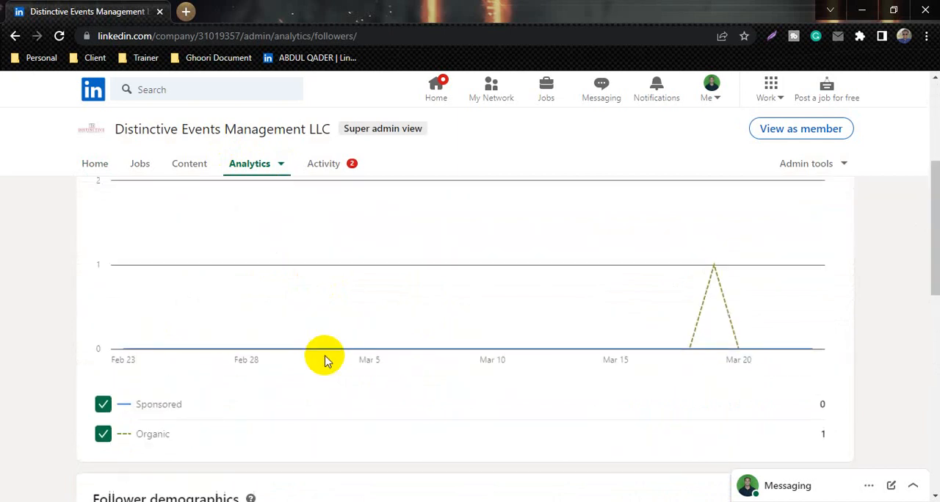
pyautogui.scroll(1, 326, 360)
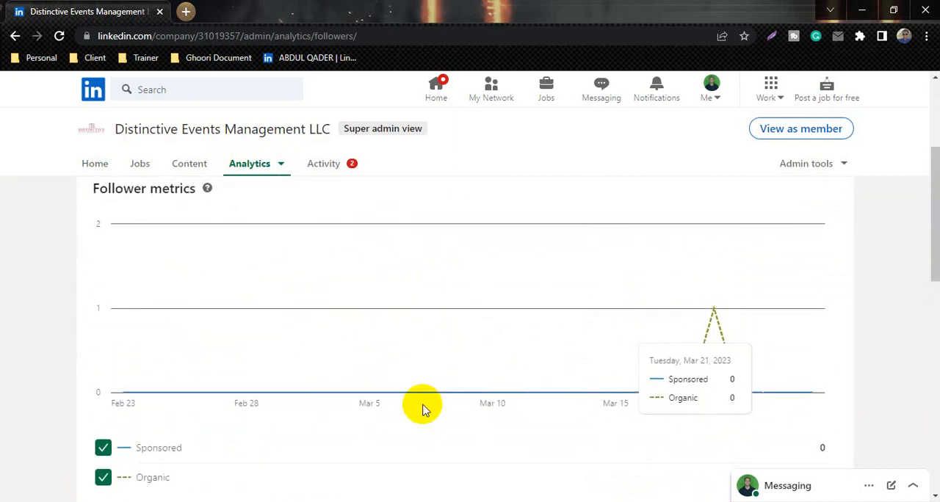
pyautogui.scroll(-5, 420, 400)
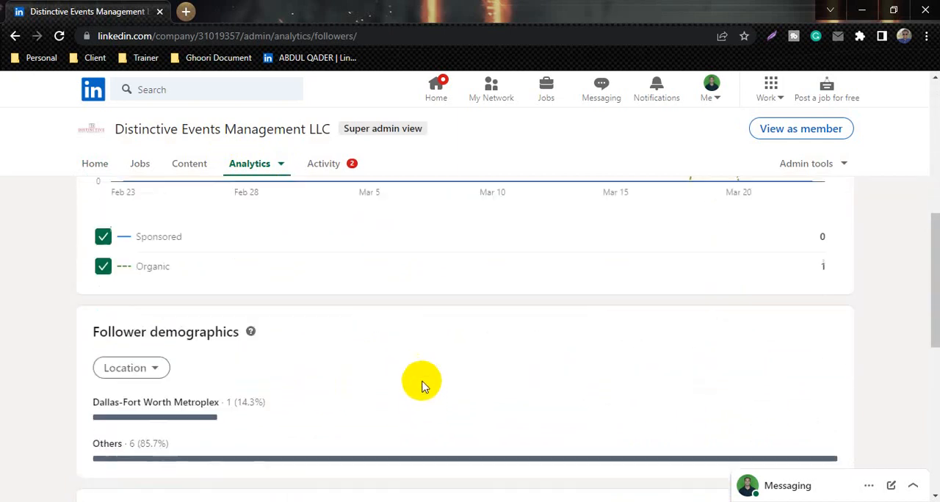
pyautogui.scroll(10, 304, 230)
# View the competitor analytics without adding any competitor pages, and return to the Distinctive Events Management LLC page's home
pyautogui.click(253, 171)
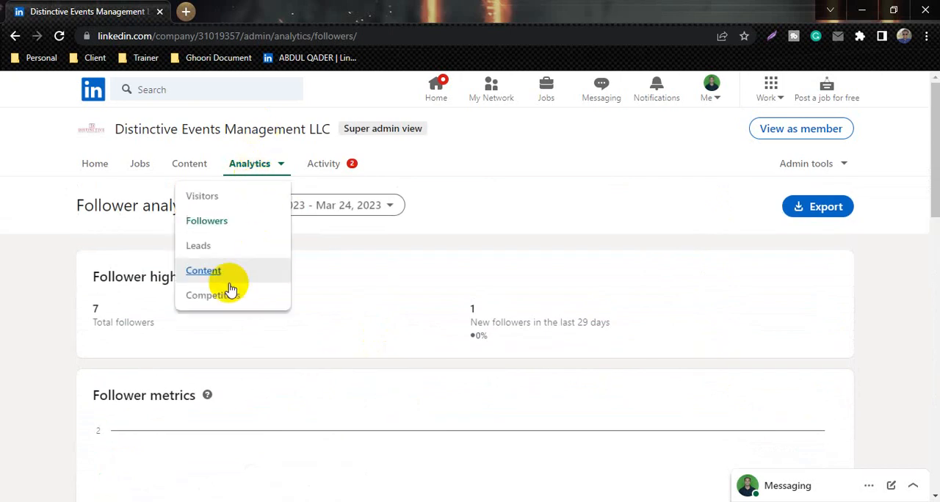
pyautogui.click(221, 297)
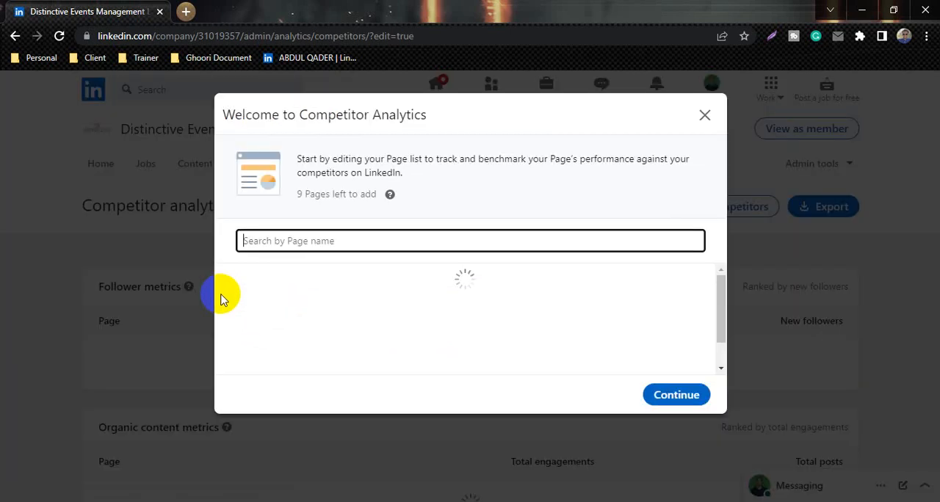
pyautogui.click(705, 115)
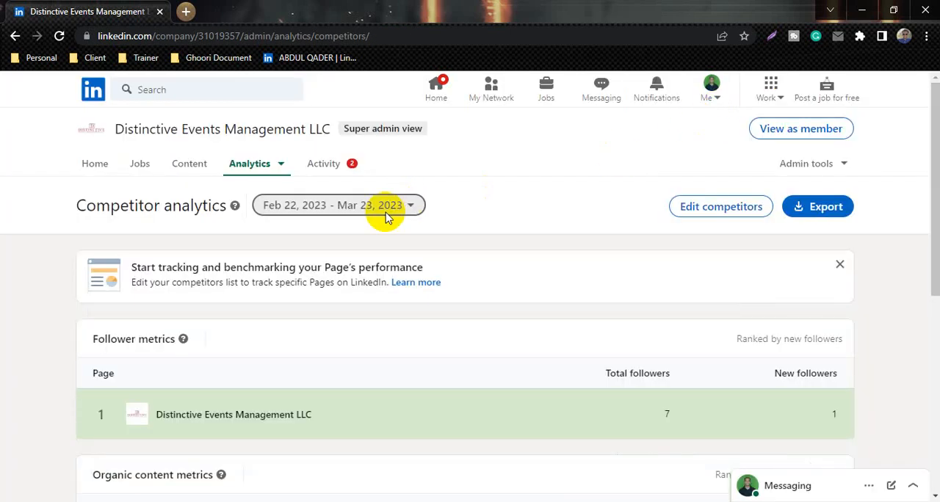
pyautogui.click(106, 175)
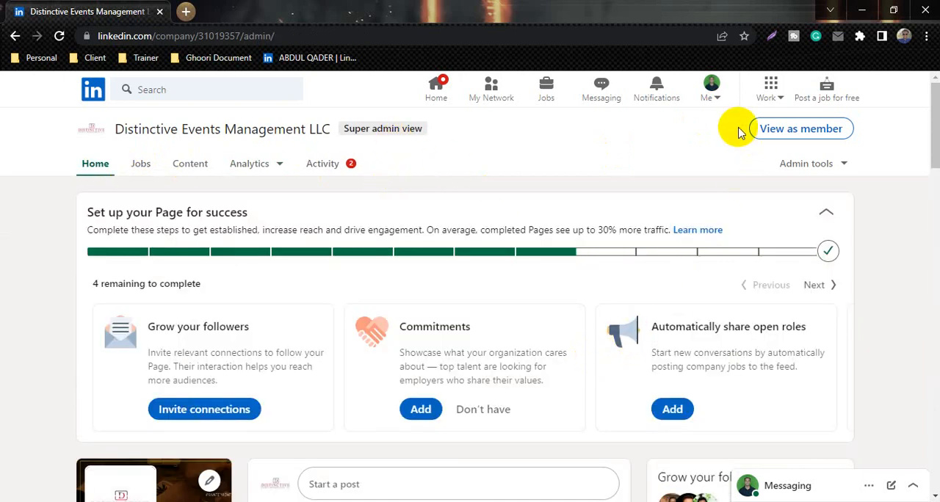
# Switch to the Own Your Pain company page and open its follower analytics
pyautogui.click(727, 98)
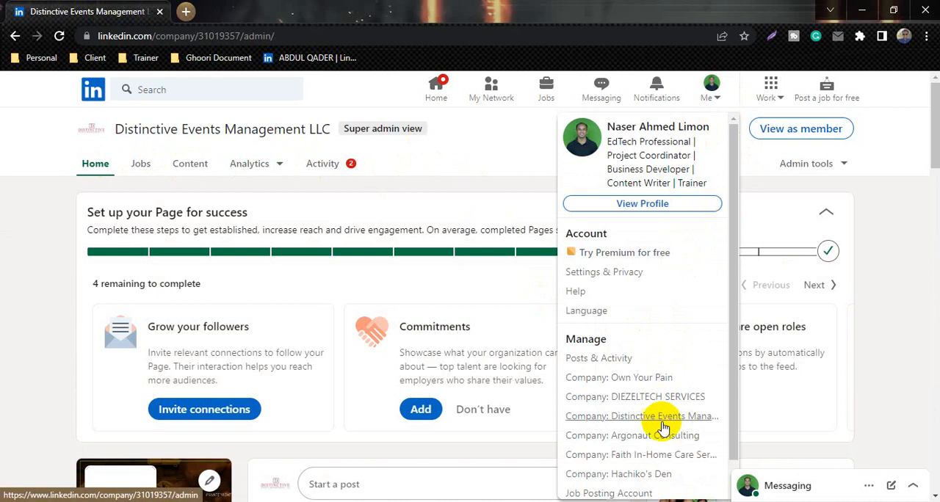
pyautogui.click(661, 377)
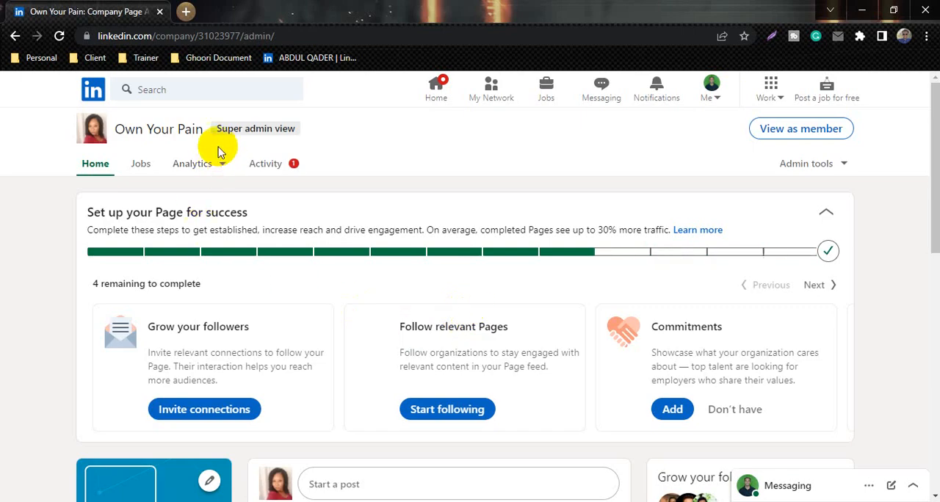
pyautogui.click(198, 163)
pyautogui.click(176, 221)
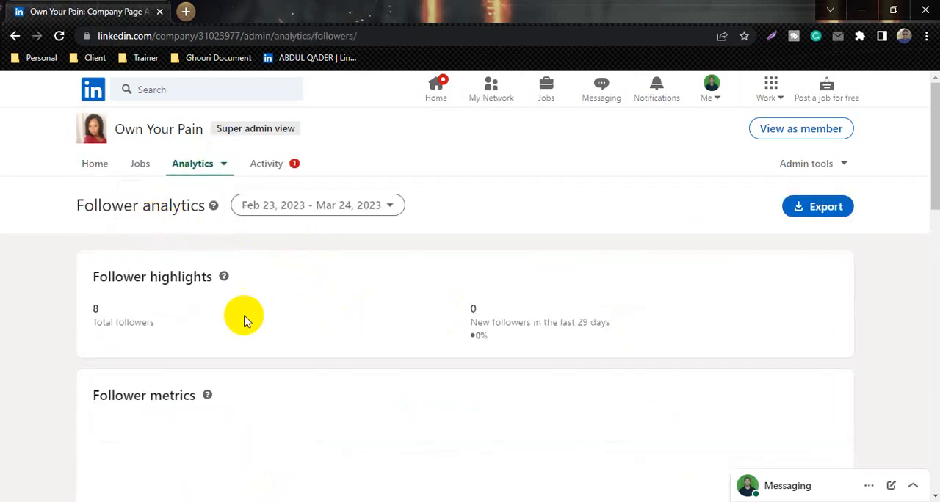
# Review the follower highlights of the Own Your Pain page, and open and examine its page activity
pyautogui.scroll(-1, 309, 344)
pyautogui.scroll(1, 309, 343)
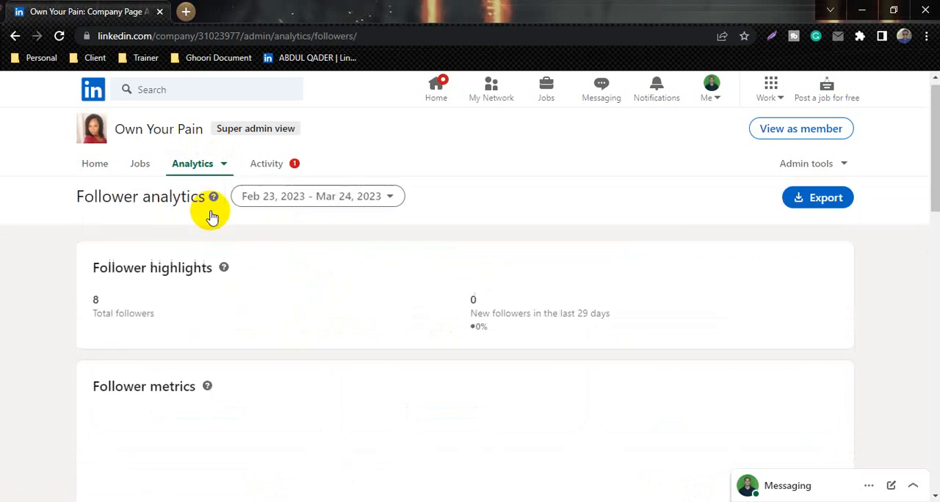
pyautogui.click(265, 164)
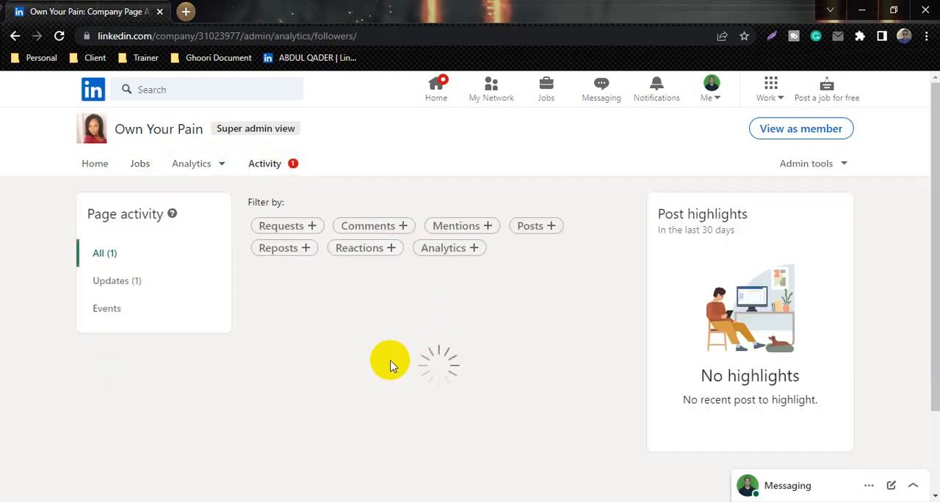
pyautogui.scroll(-2, 338, 312)
pyautogui.scroll(2, 340, 319)
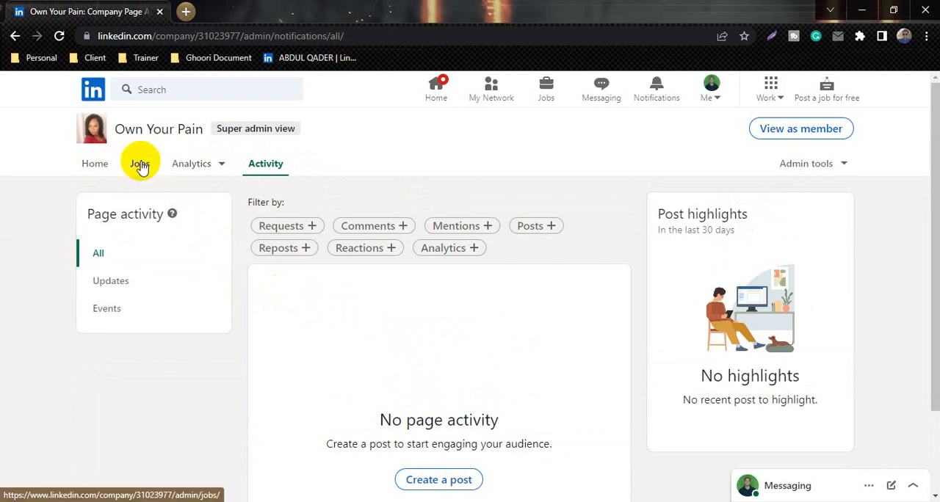
# View the Jobs settings of the Own Your Pain page without changing them, and return to the page's home to look over its contents
pyautogui.click(141, 166)
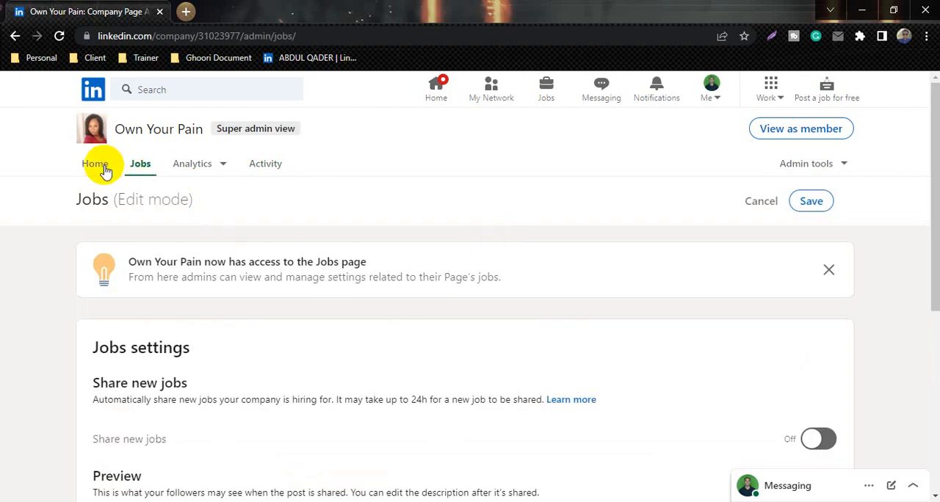
pyautogui.click(96, 164)
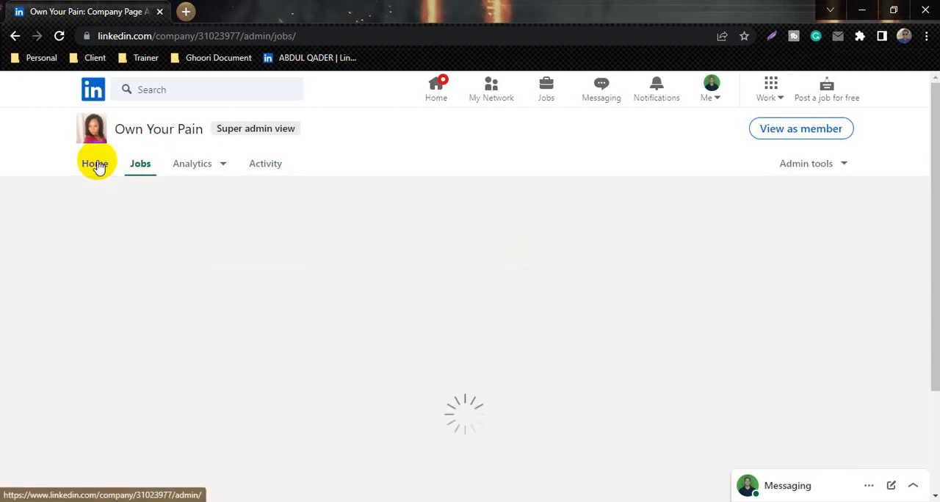
pyautogui.scroll(-8, 408, 259)
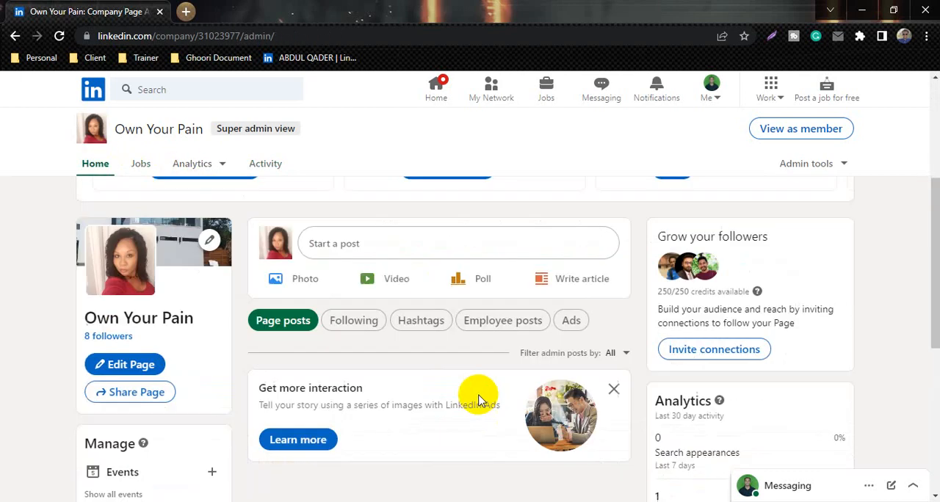
pyautogui.scroll(2, 440, 374)
pyautogui.scroll(5, 422, 360)
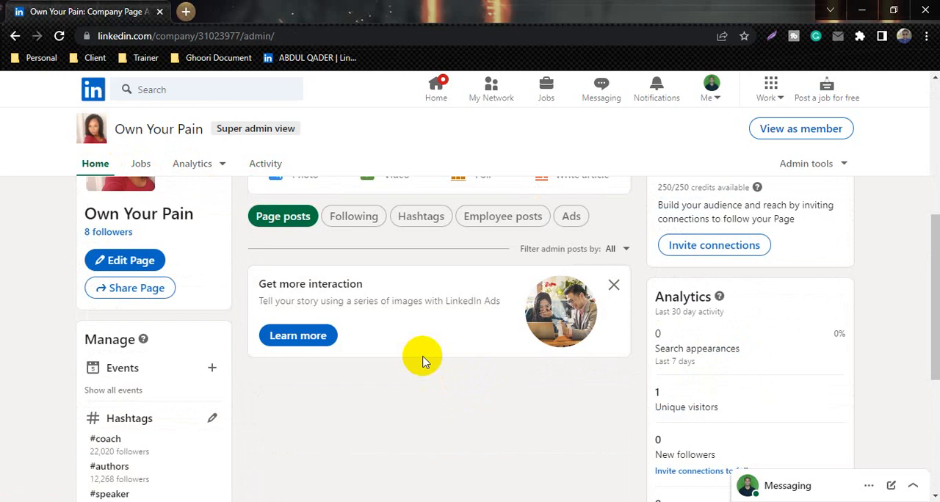